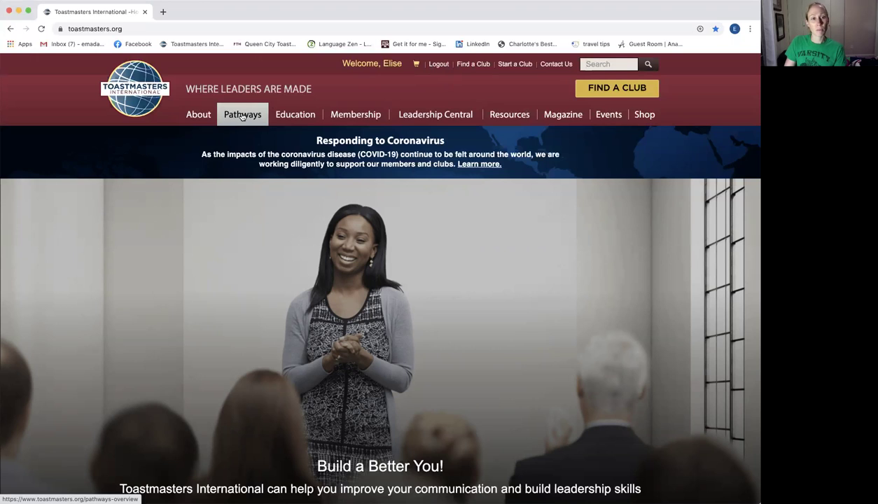
# Step: Open Base Camp to view the Paths and Learning page, and return to the Toastmasters home page
pyautogui.moveTo(242, 116)
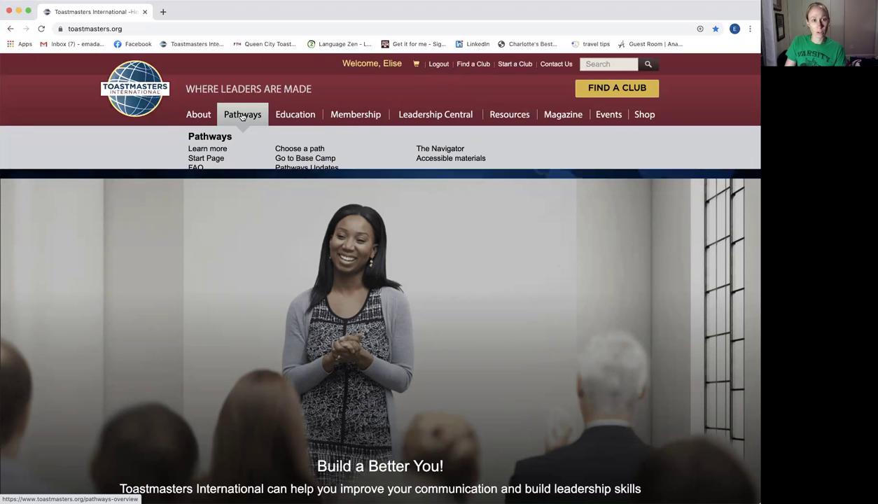
pyautogui.click(304, 162)
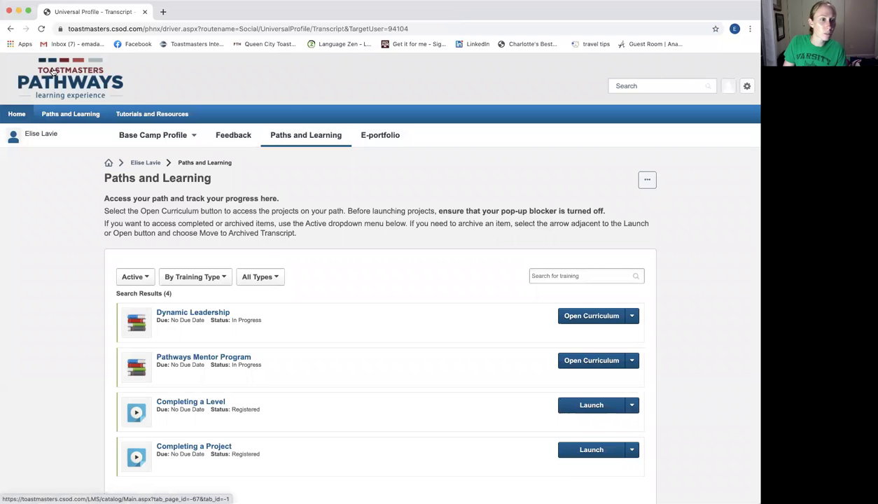
pyautogui.scroll(-2, 160, 243)
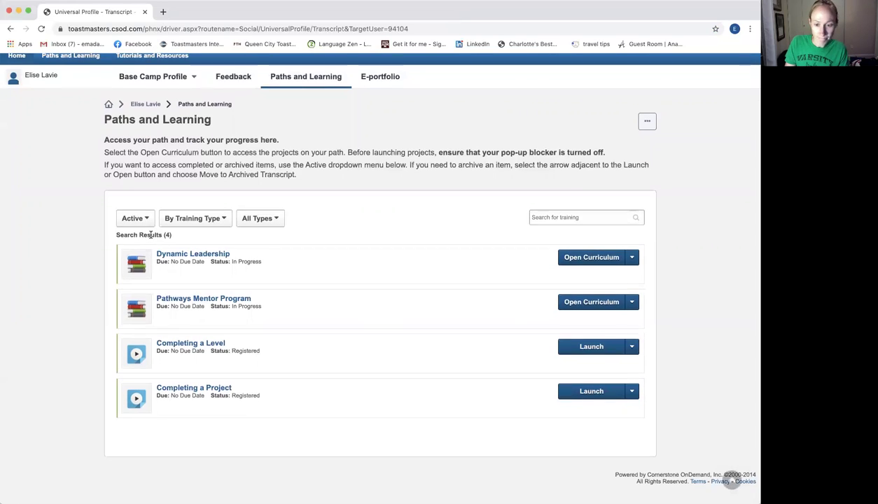
pyautogui.click(10, 28)
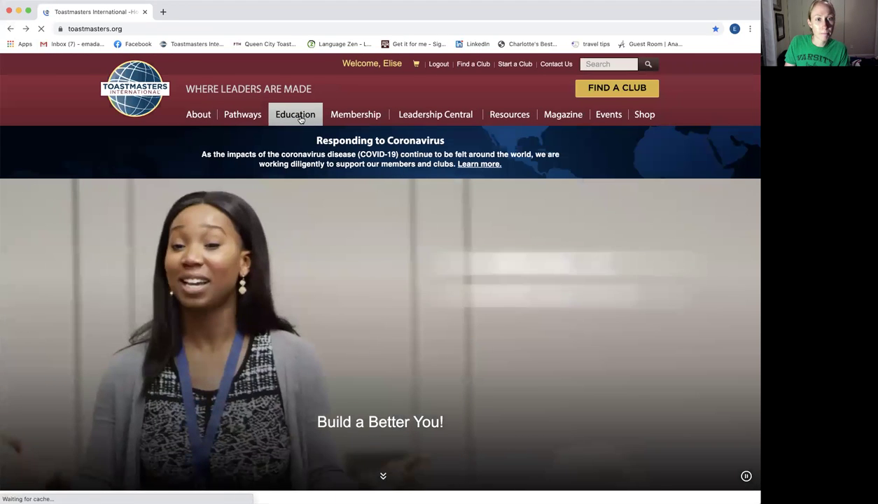
# Step: Open the Pathways learning experience page from the Education section and read its Welcome to Pathways introduction
pyautogui.moveTo(298, 117)
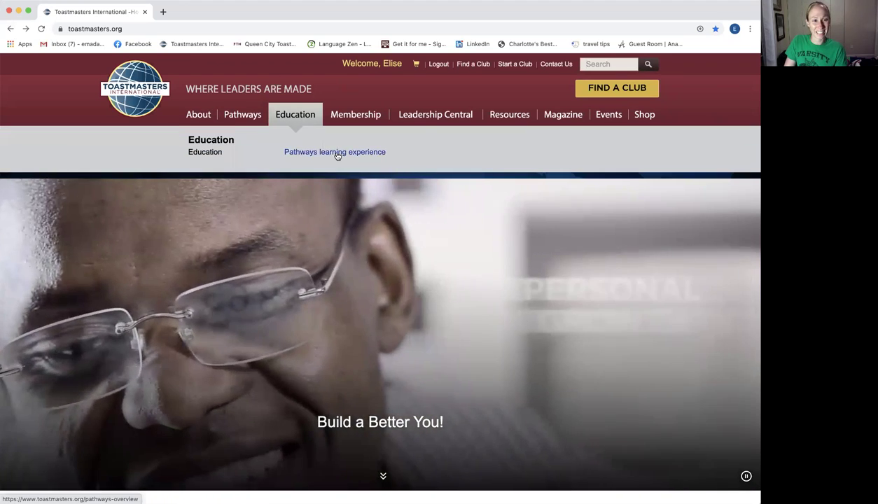
pyautogui.click(336, 153)
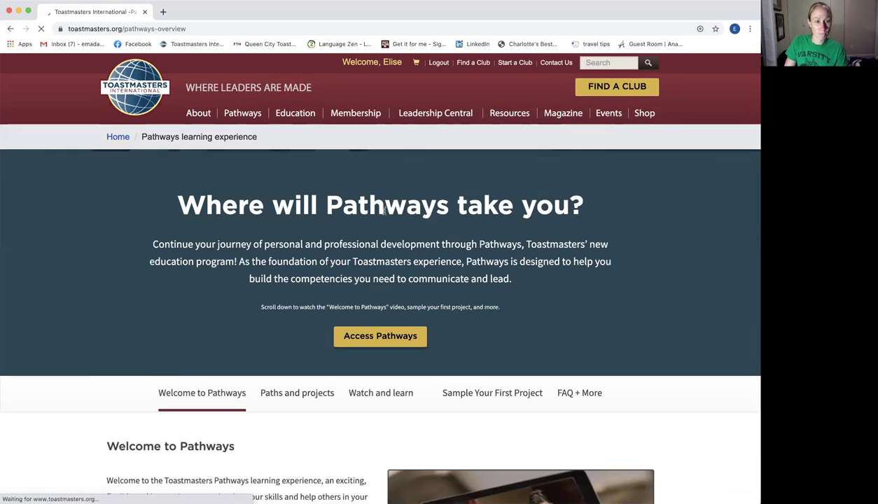
pyautogui.scroll(-2, 376, 206)
pyautogui.scroll(2, 371, 206)
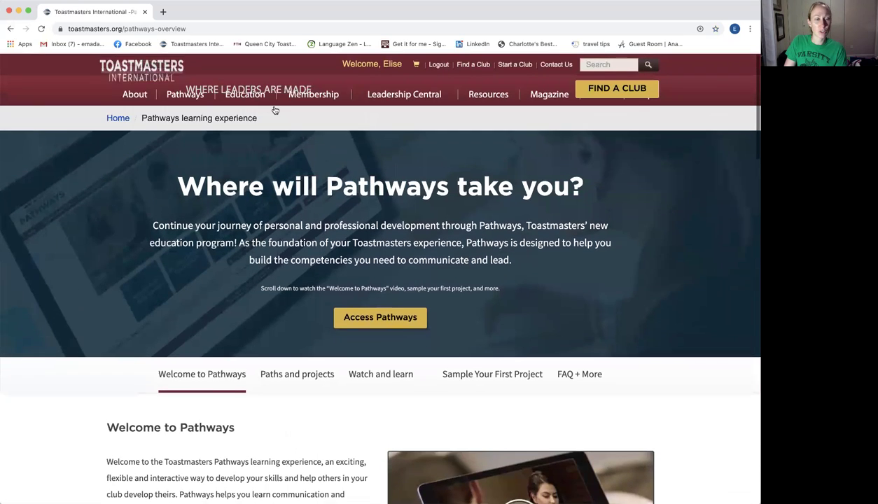
pyautogui.scroll(-3, 329, 188)
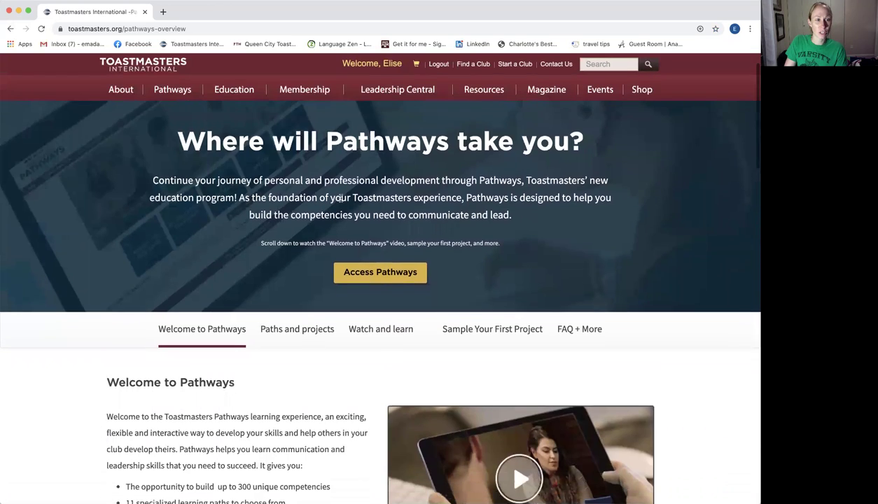
pyautogui.scroll(-2, 341, 201)
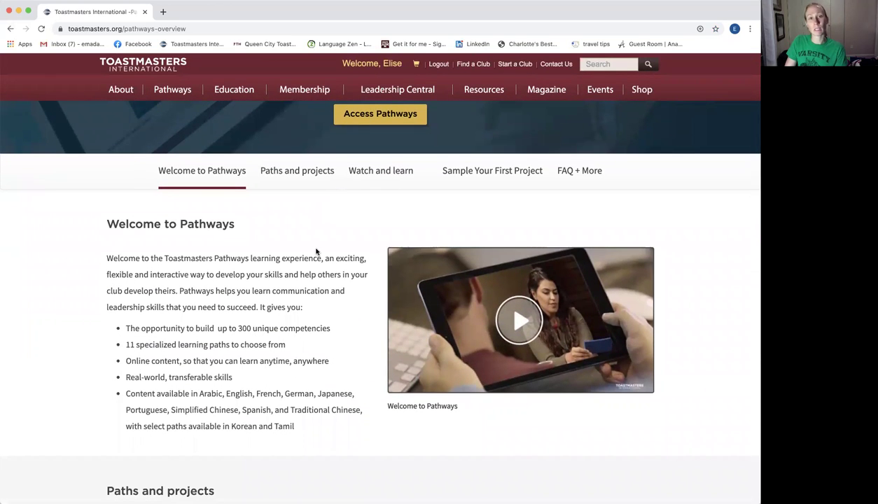
pyautogui.scroll(-2, 315, 251)
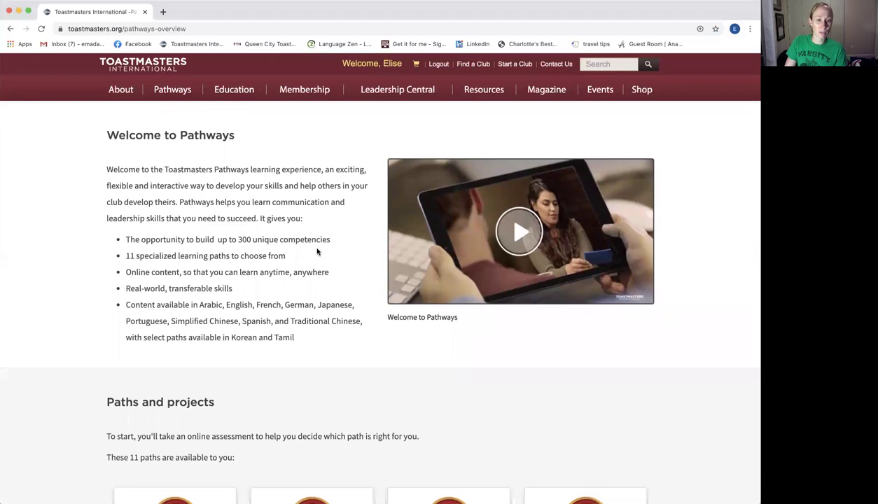
# Step: Examine the available paths, the Watch and learn videos and the sample project on the Pathways overview page
pyautogui.scroll(-3, 317, 252)
pyautogui.scroll(-3, 317, 251)
pyautogui.scroll(-4, 317, 251)
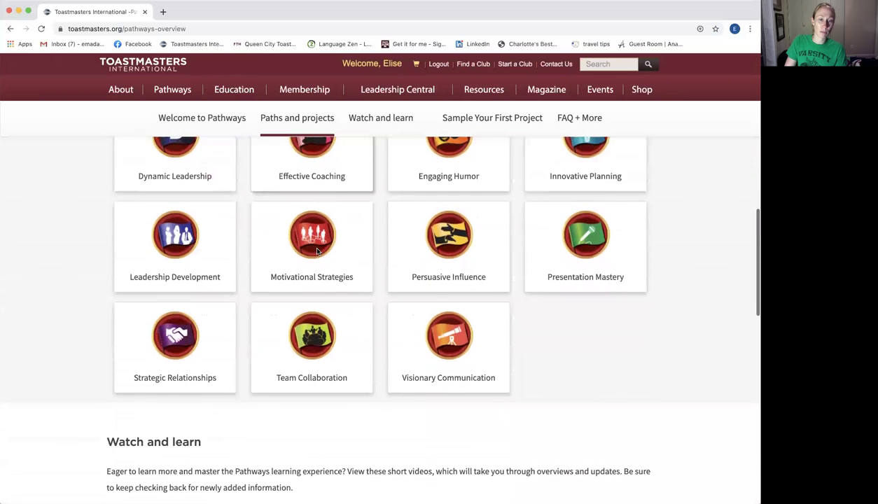
pyautogui.scroll(2, 317, 251)
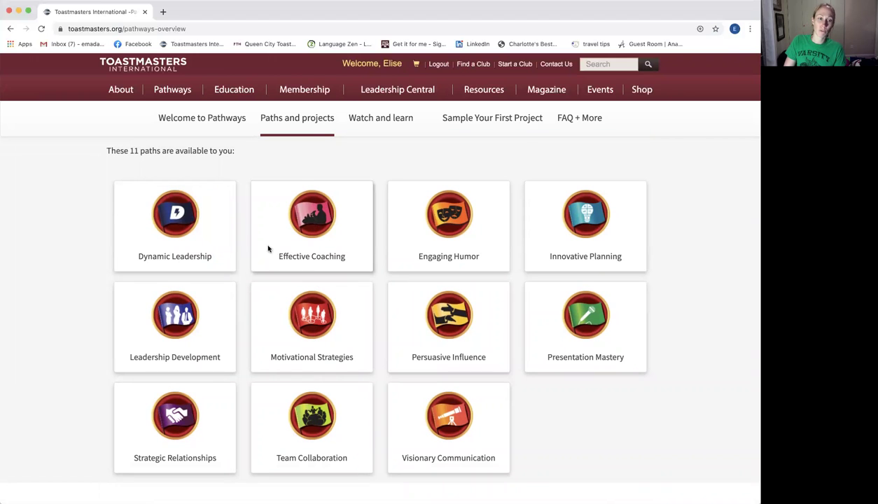
pyautogui.scroll(-2, 639, 423)
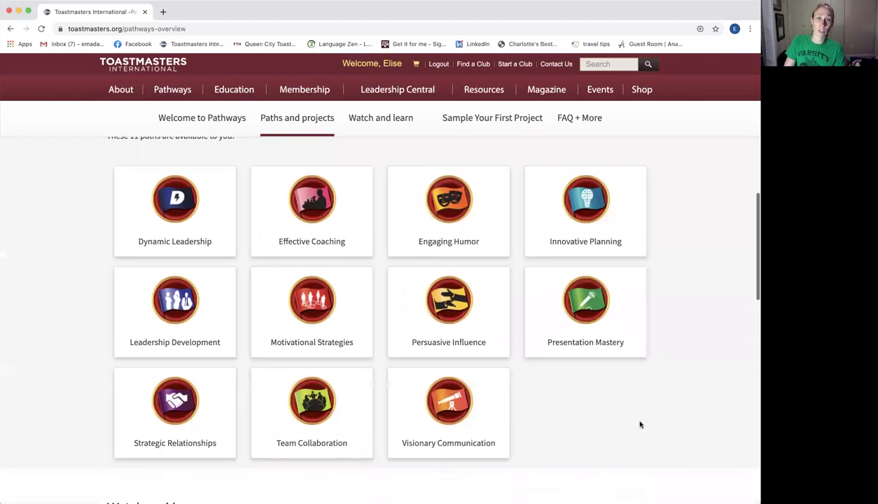
pyautogui.scroll(-3, 639, 422)
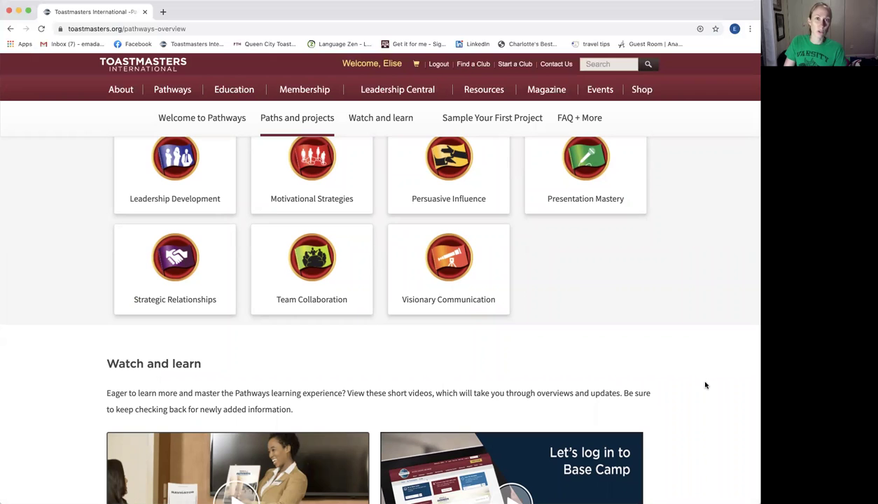
pyautogui.scroll(-9, 707, 386)
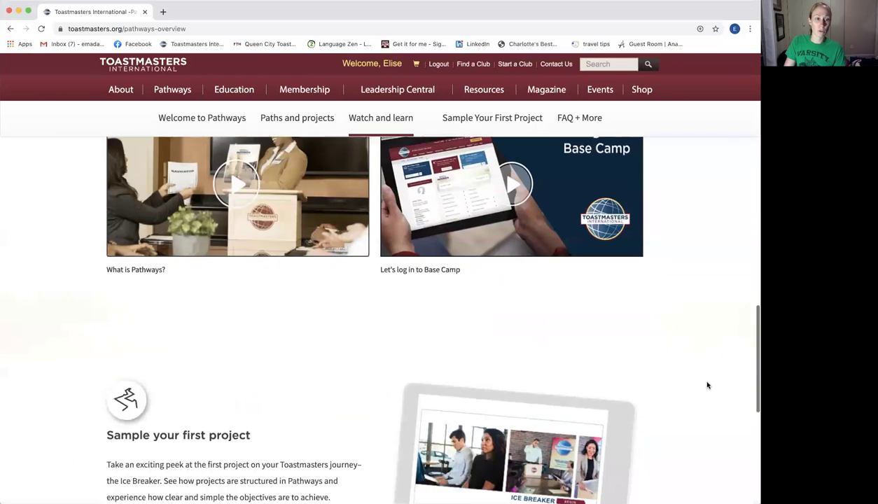
pyautogui.scroll(-7, 707, 385)
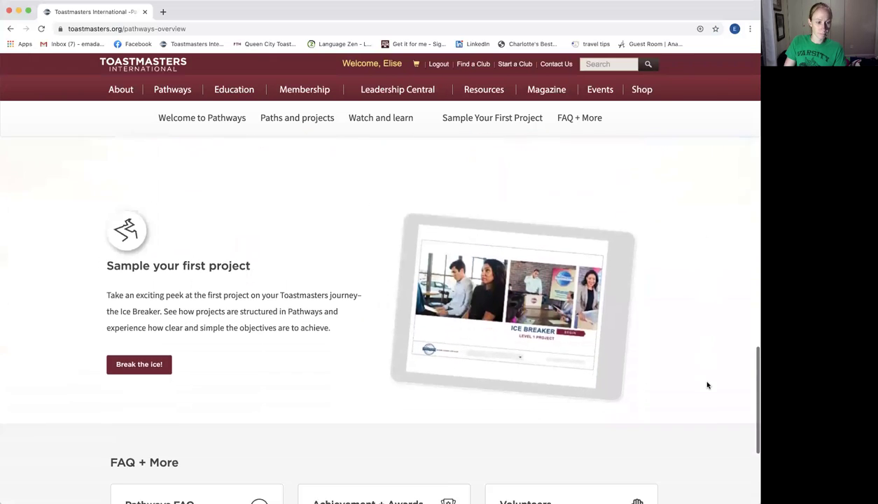
pyautogui.scroll(20, 705, 383)
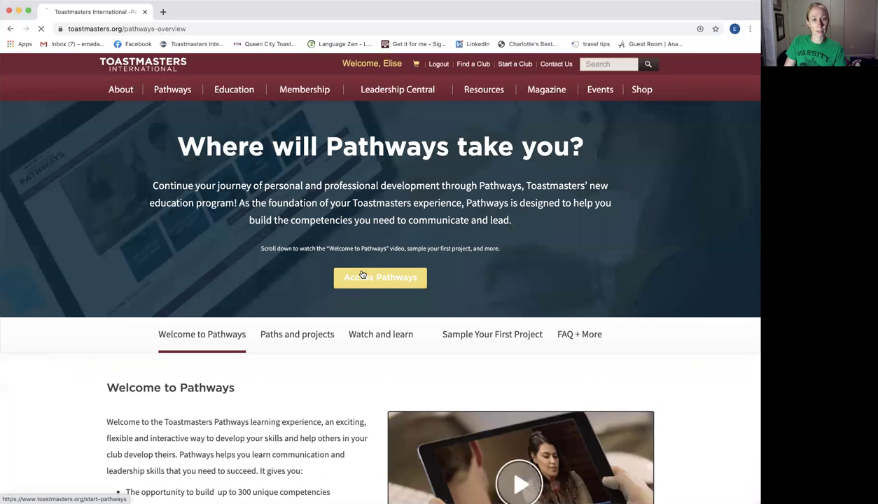
# Step: Access Pathways from the overview page to reach its start page, and go to Base Camp
pyautogui.click(361, 275)
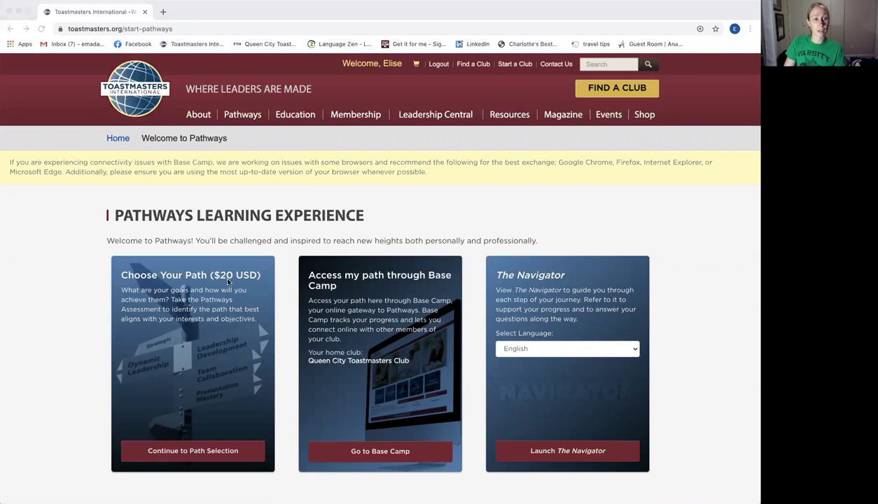
pyautogui.click(273, 75)
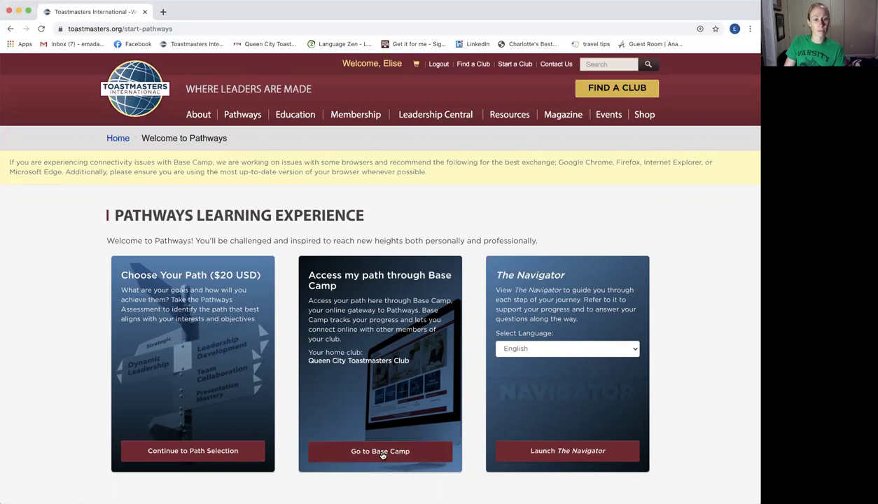
pyautogui.moveTo(246, 121)
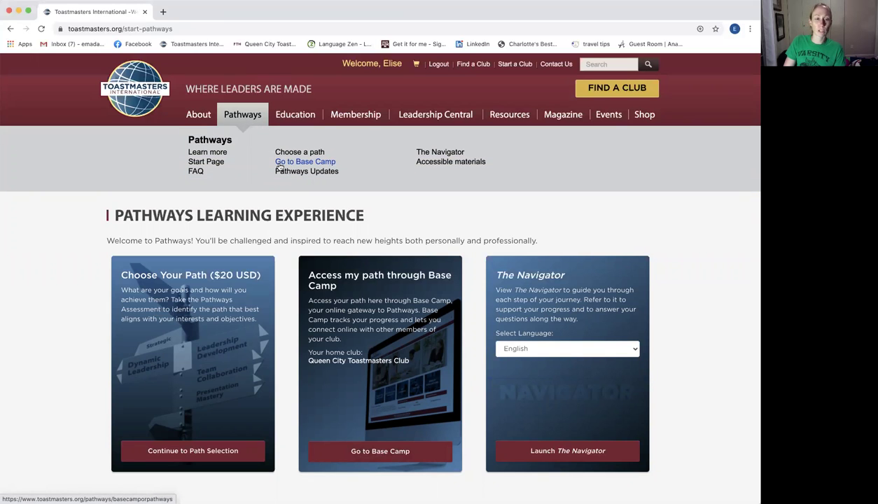
pyautogui.click(280, 166)
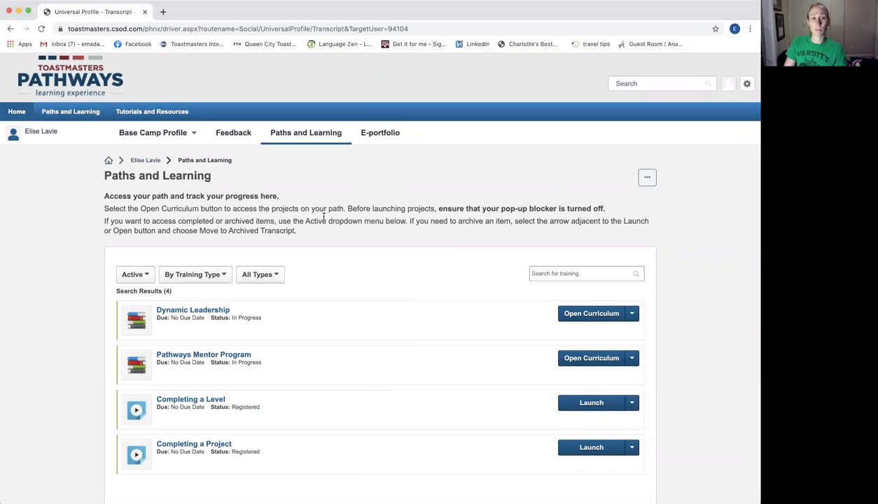
# Step: Open the Dynamic Leadership curriculum and launch its Level 1 Ice Breaker project
pyautogui.scroll(-2, 323, 219)
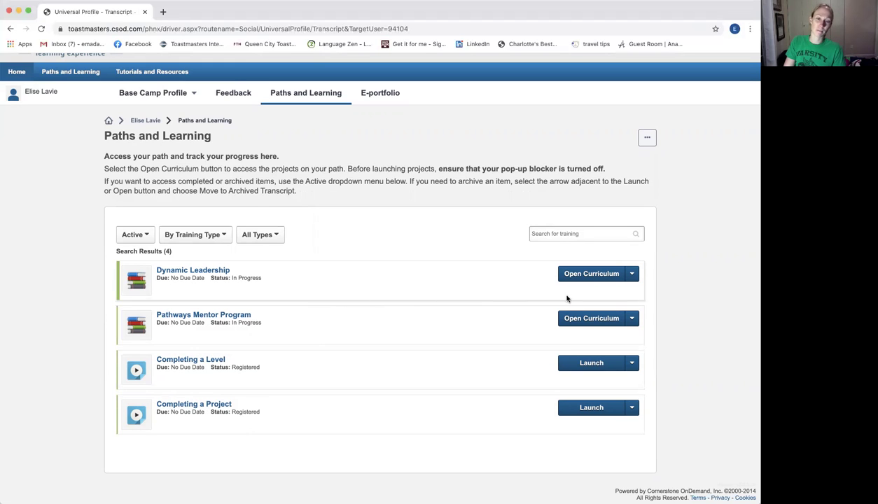
pyautogui.scroll(-1, 560, 294)
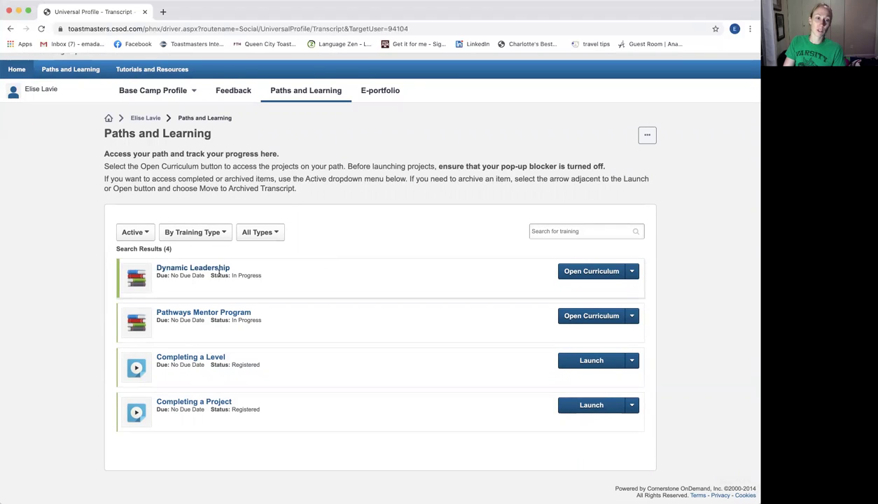
pyautogui.click(597, 272)
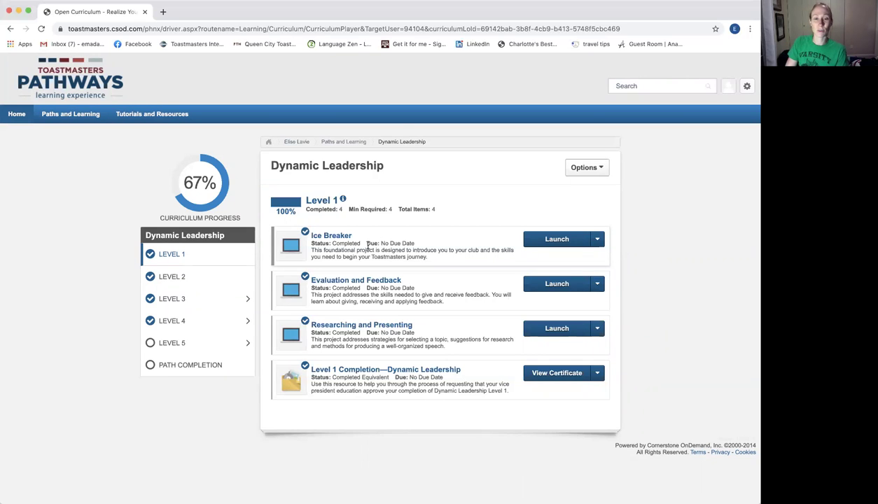
pyautogui.click(536, 248)
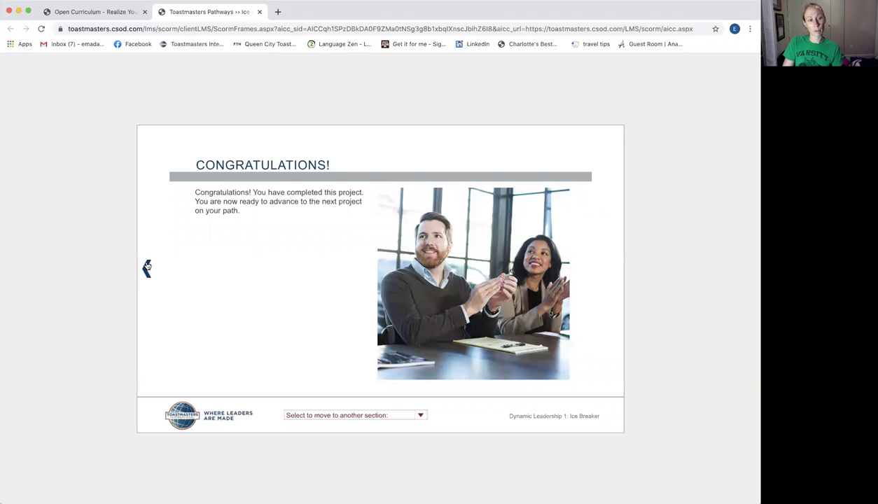
# Step: Go to the Navigation section of the Ice Breaker project and page through the Introduction to Your Assignment
pyautogui.click(359, 416)
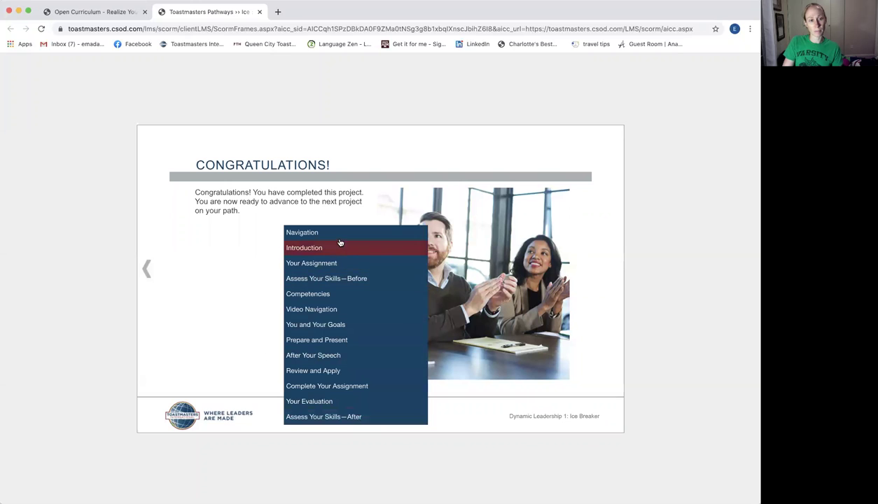
pyautogui.click(371, 238)
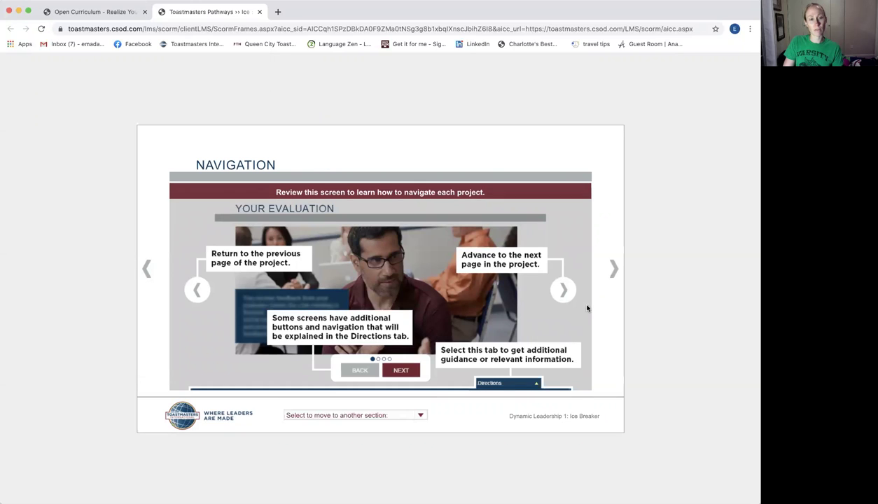
pyautogui.click(612, 273)
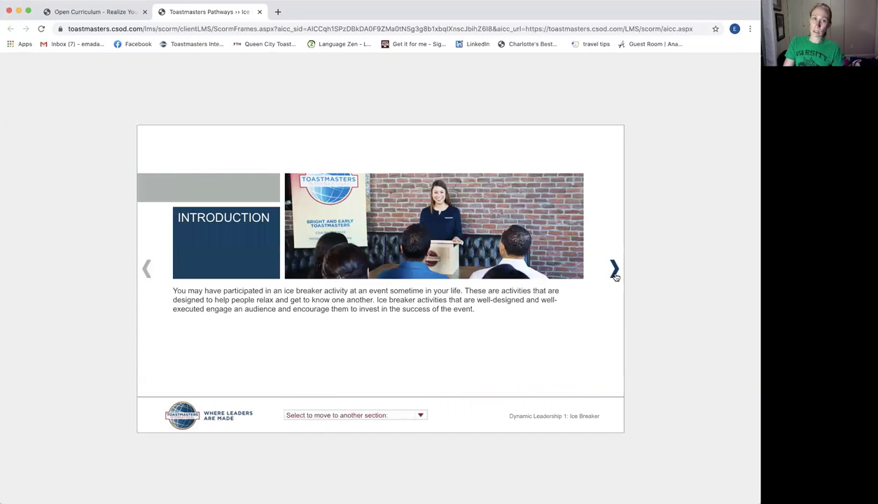
pyautogui.click(613, 273)
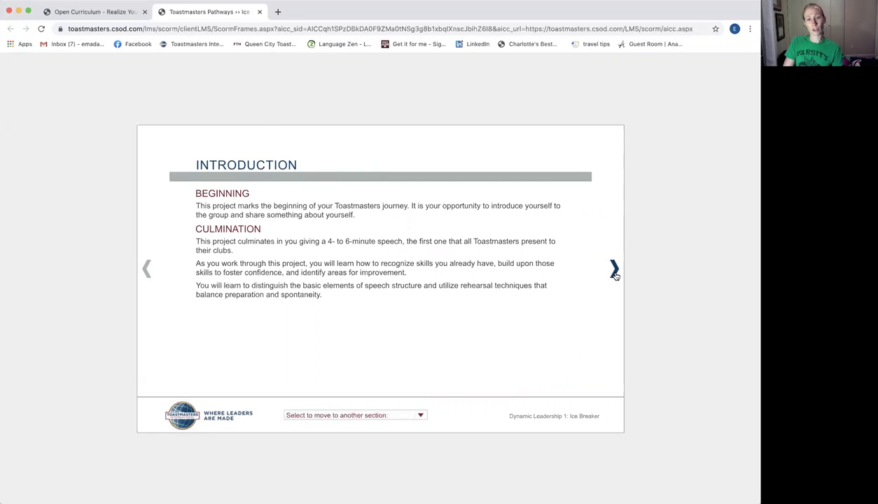
pyautogui.click(613, 271)
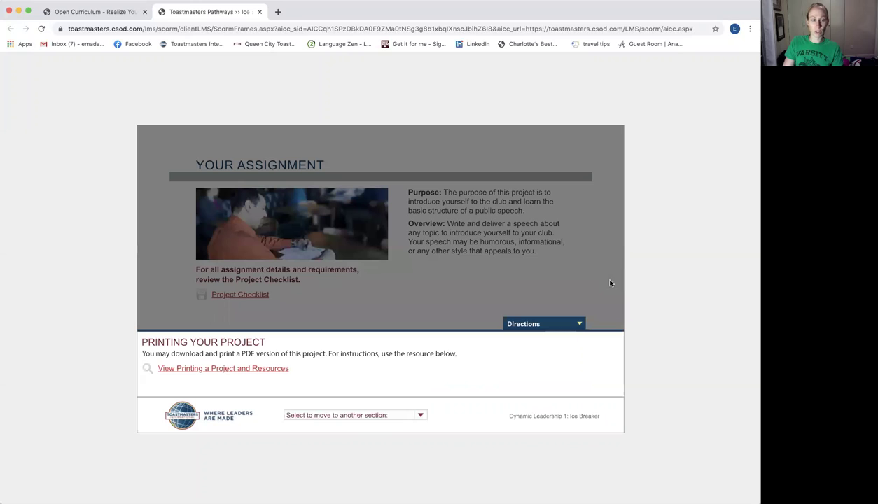
# Step: Collapse the assignment directions and page through the project to the Ice Breaker Speech Outline Worksheet in You and Your Goals
pyautogui.click(565, 324)
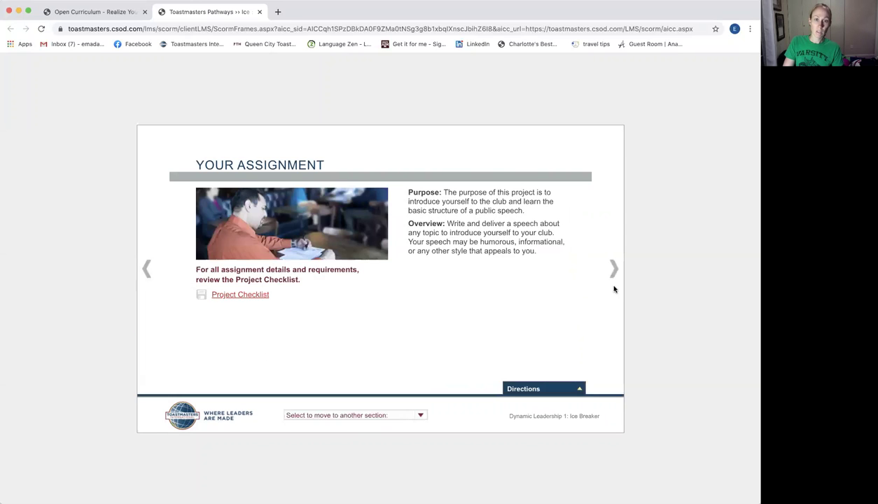
pyautogui.click(613, 272)
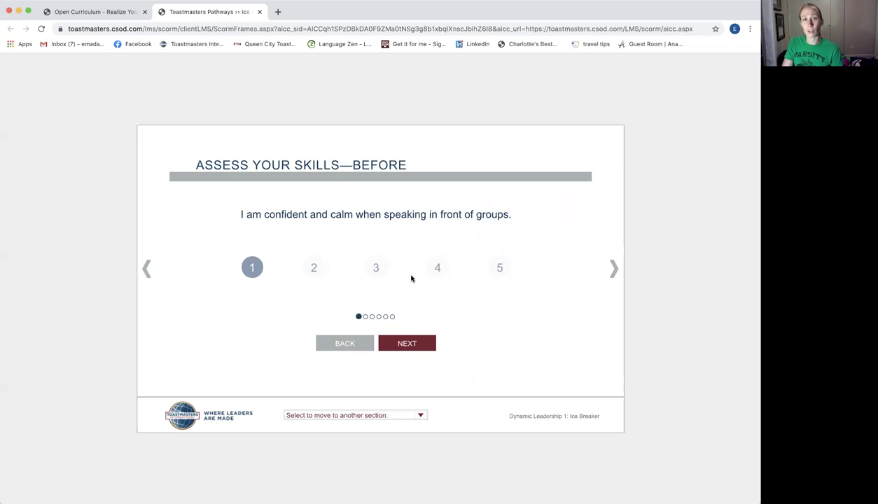
pyautogui.click(613, 268)
pyautogui.click(614, 269)
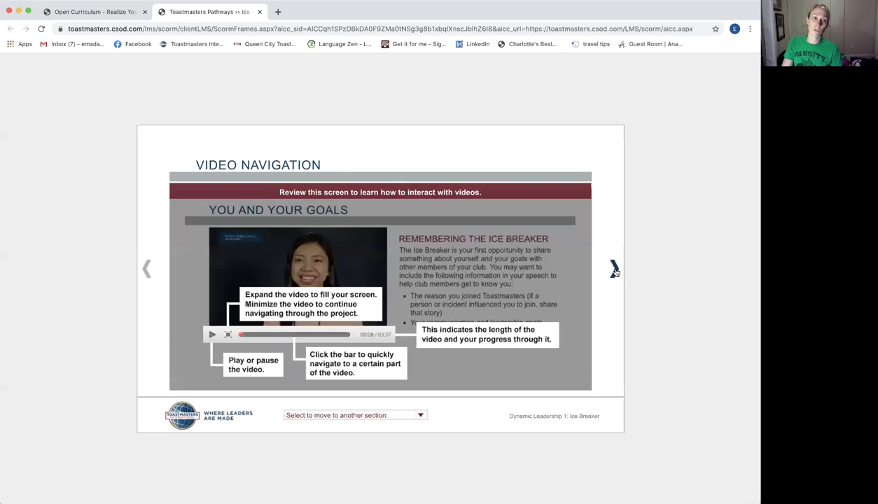
pyautogui.click(614, 269)
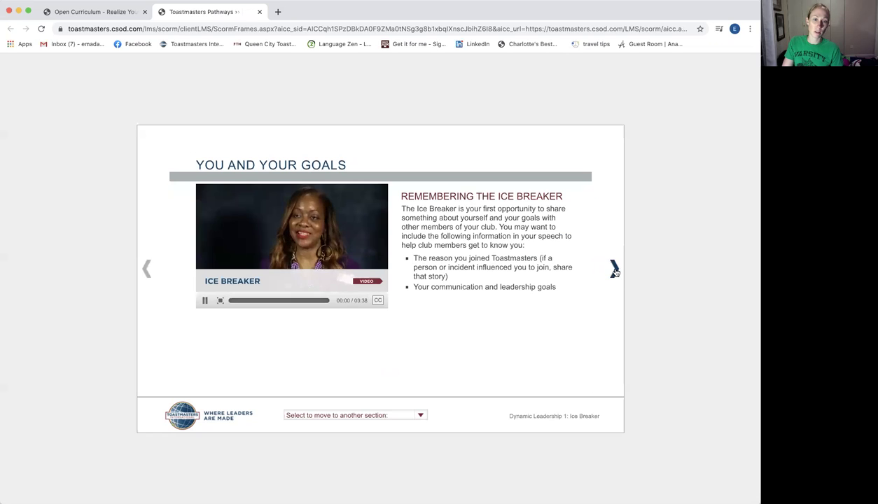
pyautogui.click(614, 270)
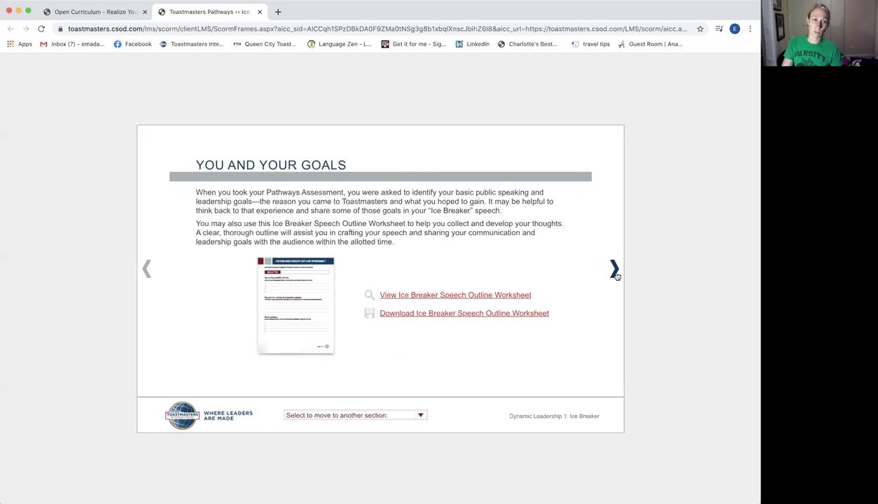
# Step: Page through the Prepare and Present section of the Ice Breaker project to the screen on relaxing and overcoming anxiety
pyautogui.click(614, 273)
pyautogui.click(614, 271)
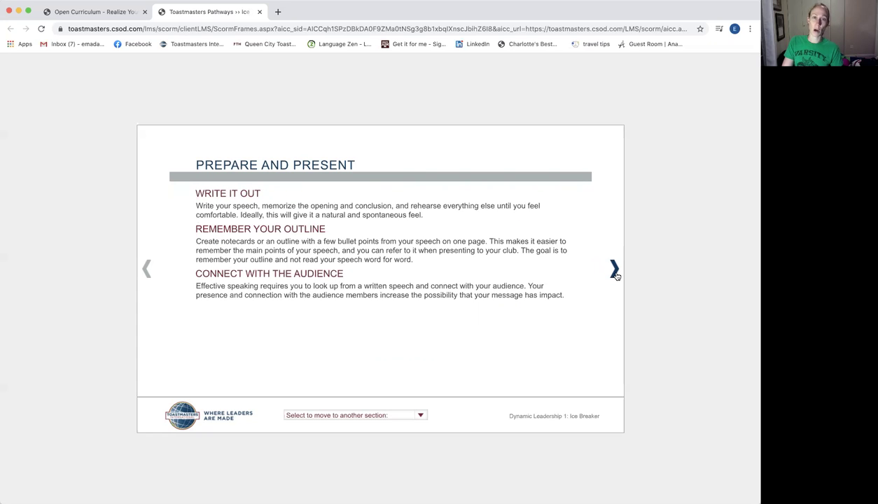
pyautogui.click(614, 271)
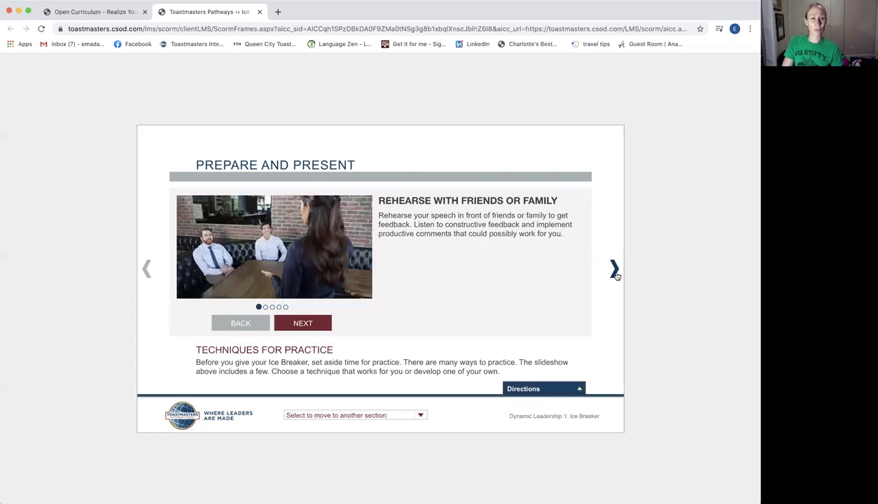
pyautogui.click(615, 271)
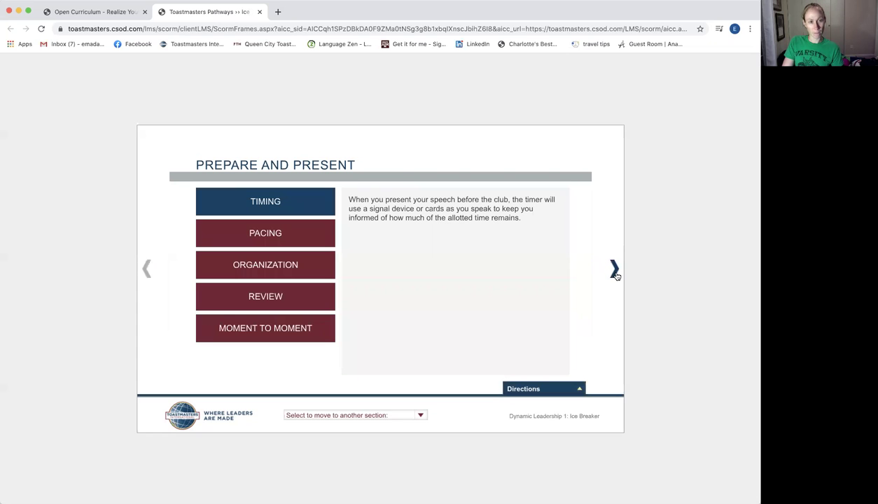
pyautogui.click(615, 271)
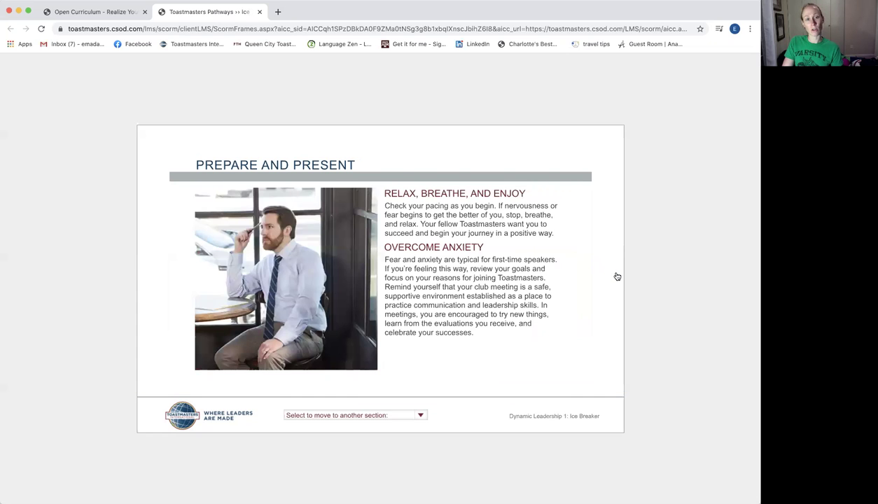
# Step: Page through After Your Speech, Review and Apply, Your Evaluation and the skills assessment to the final Congratulations screen
pyautogui.click(614, 272)
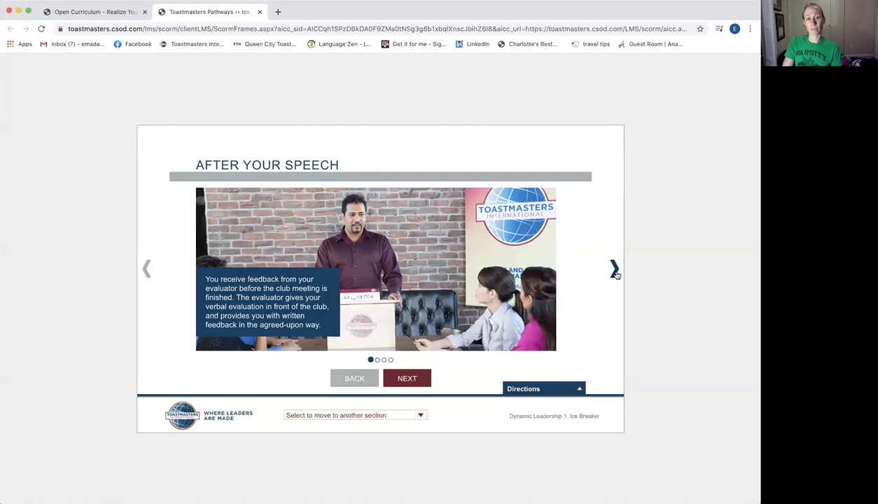
pyautogui.click(615, 271)
pyautogui.click(615, 272)
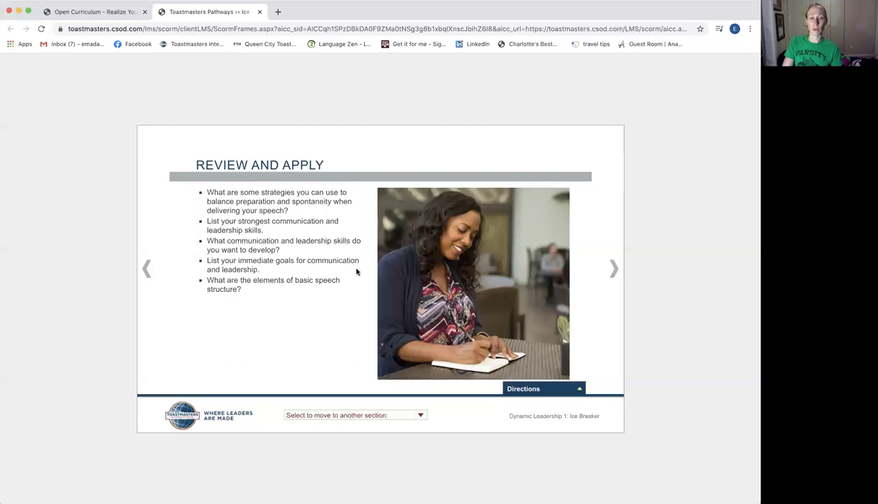
pyautogui.click(614, 270)
pyautogui.click(614, 270)
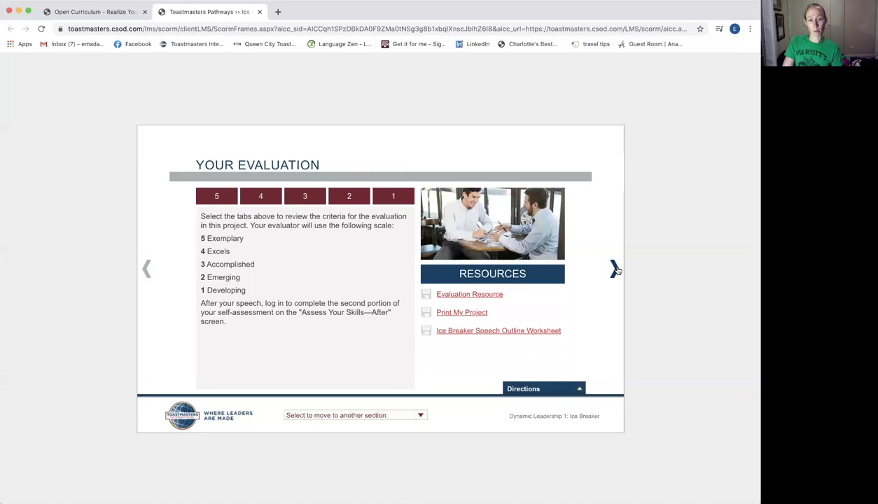
pyautogui.click(615, 270)
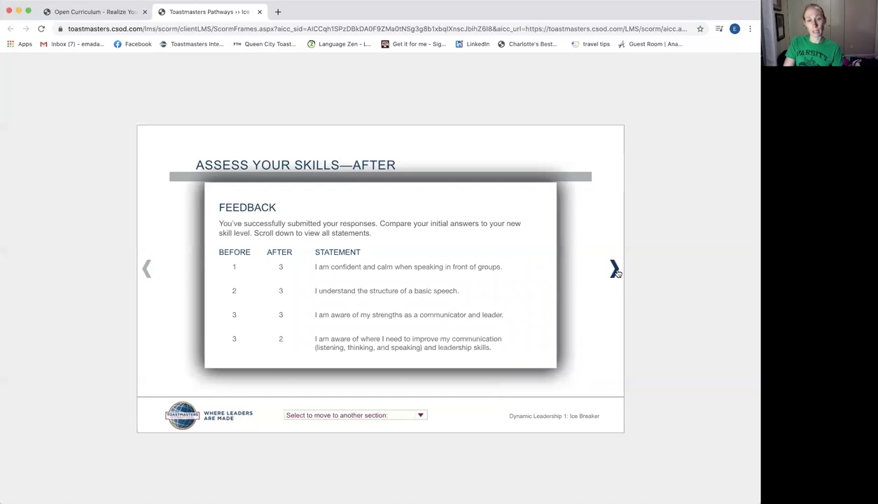
pyautogui.click(608, 270)
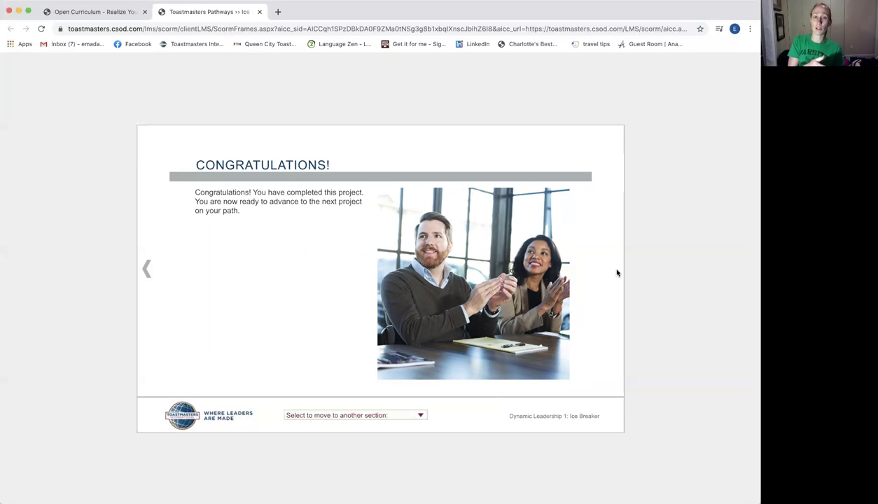
pyautogui.click(617, 273)
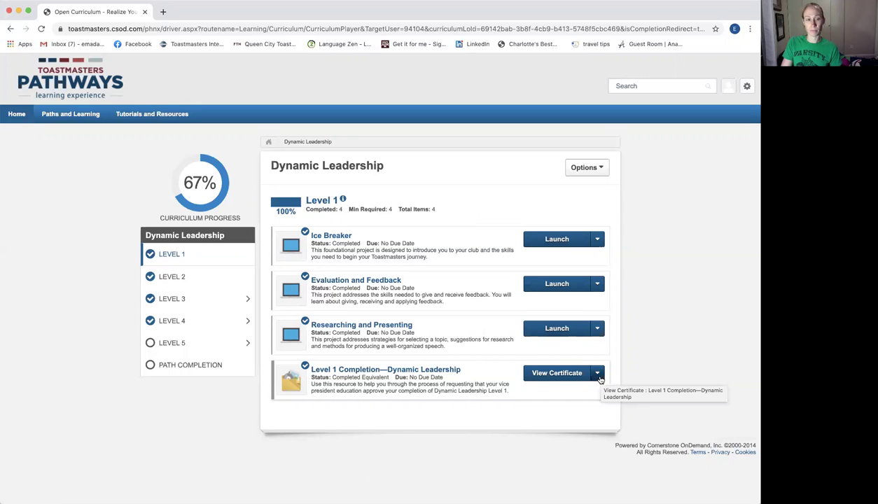
# Step: Try to open Level 5 of the Dynamic Leadership curriculum, and reload the page
pyautogui.click(223, 343)
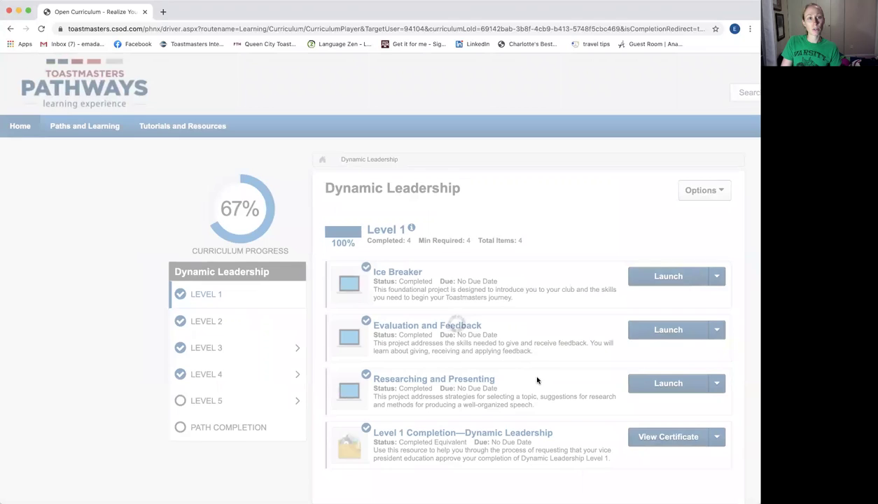
pyautogui.press('super+minus')
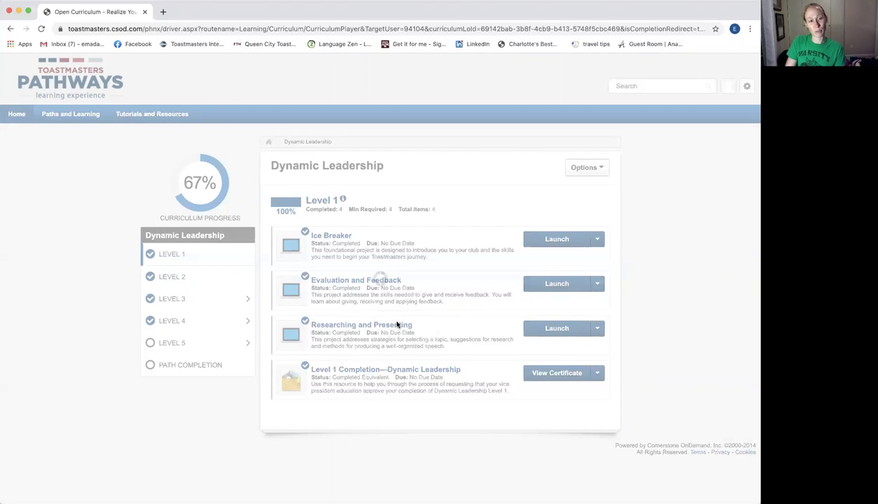
pyautogui.click(41, 30)
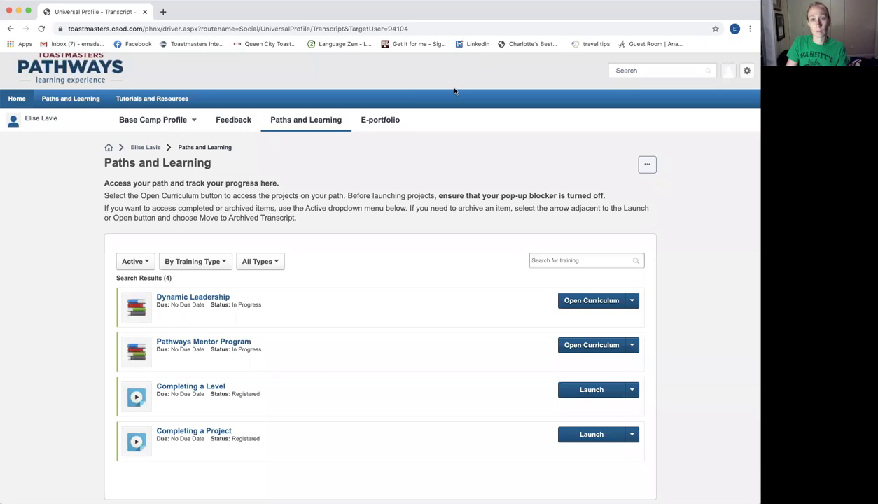
# Step: Go to Tutorials and Resources, filter the list to the Tutorials subject, and look over the available items
pyautogui.scroll(-1, 394, 143)
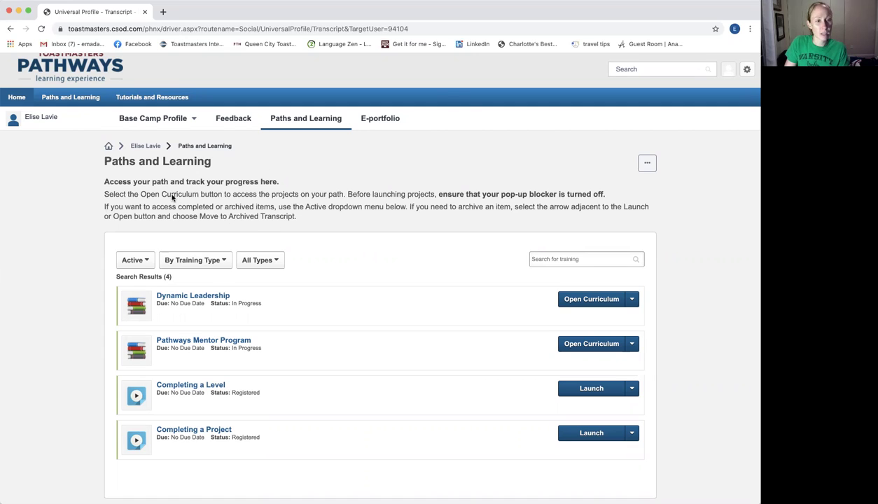
pyautogui.scroll(-1, 172, 198)
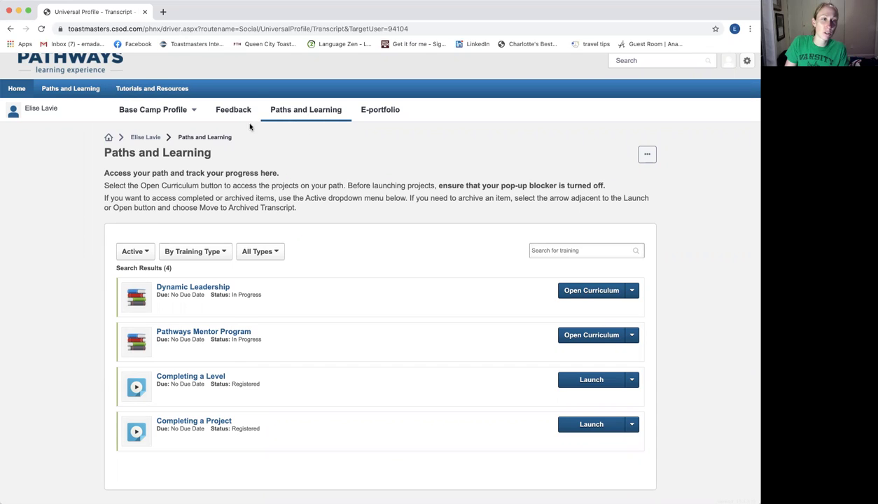
pyautogui.moveTo(180, 89)
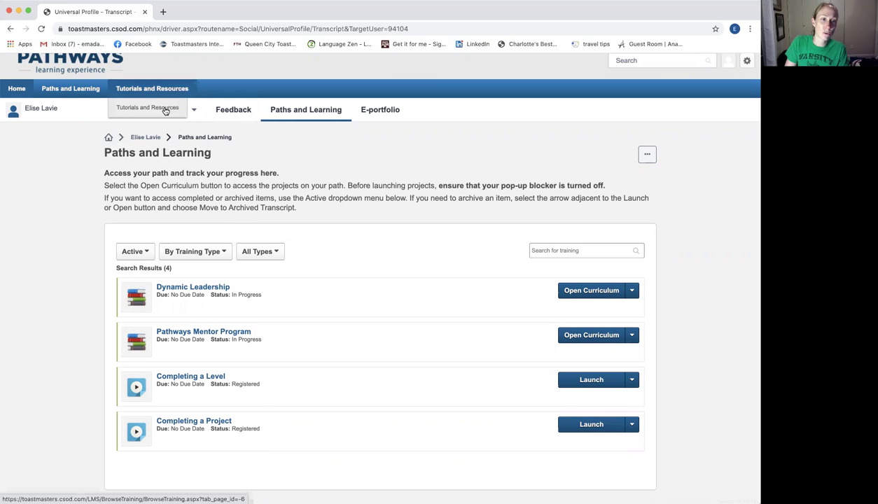
pyautogui.click(165, 111)
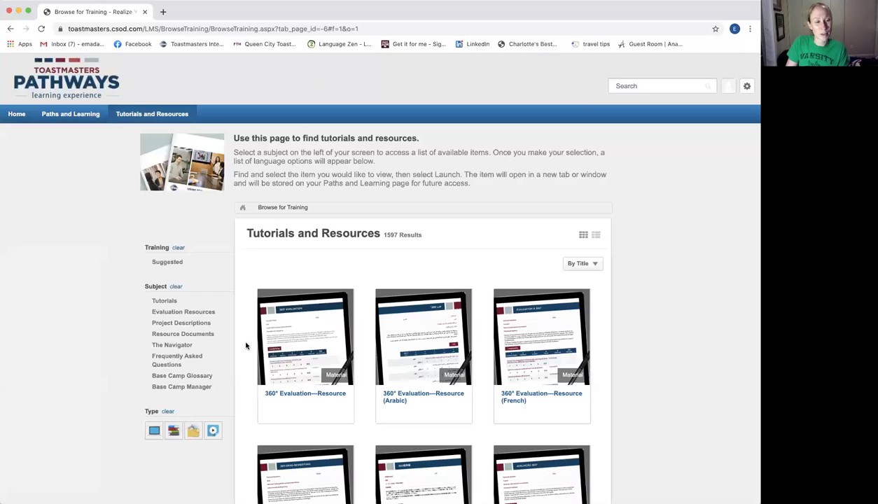
pyautogui.click(161, 301)
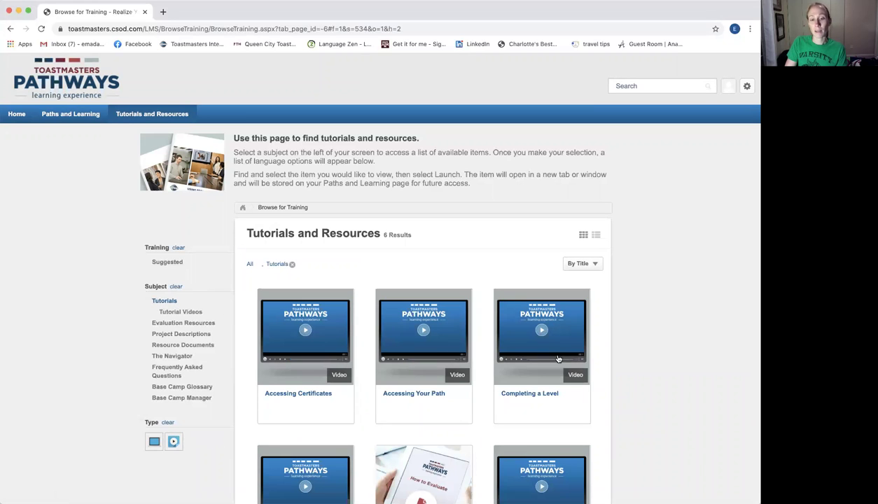
pyautogui.scroll(-1, 635, 374)
pyautogui.scroll(-2, 636, 376)
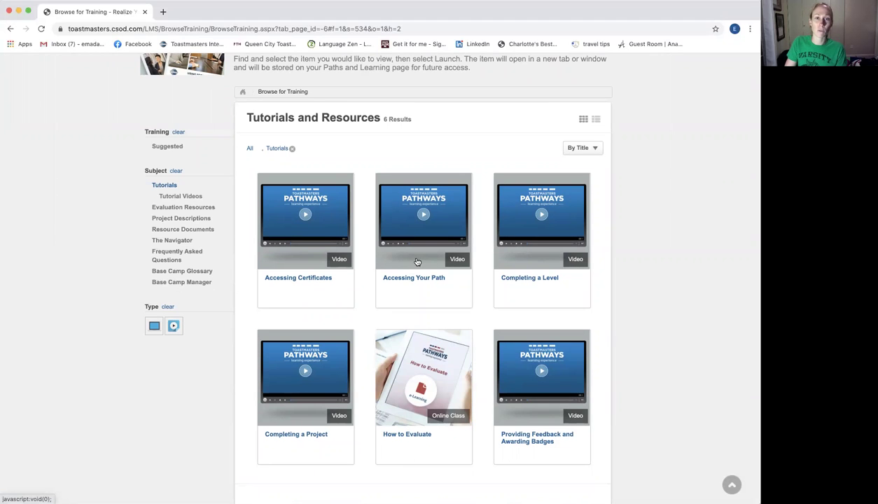
pyautogui.scroll(1, 416, 262)
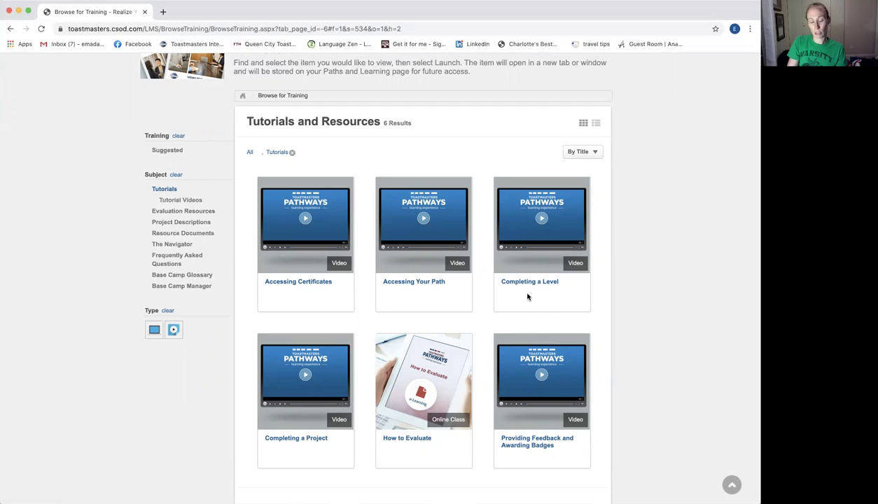
# Step: Return to the Base Camp home page and look over its sections, from Paths and Learning down to My Documents
pyautogui.scroll(3, 523, 302)
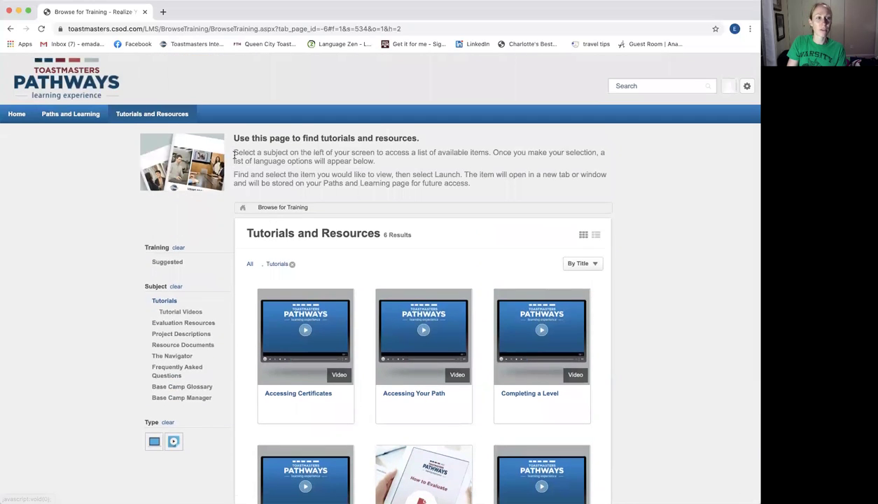
pyautogui.moveTo(144, 122)
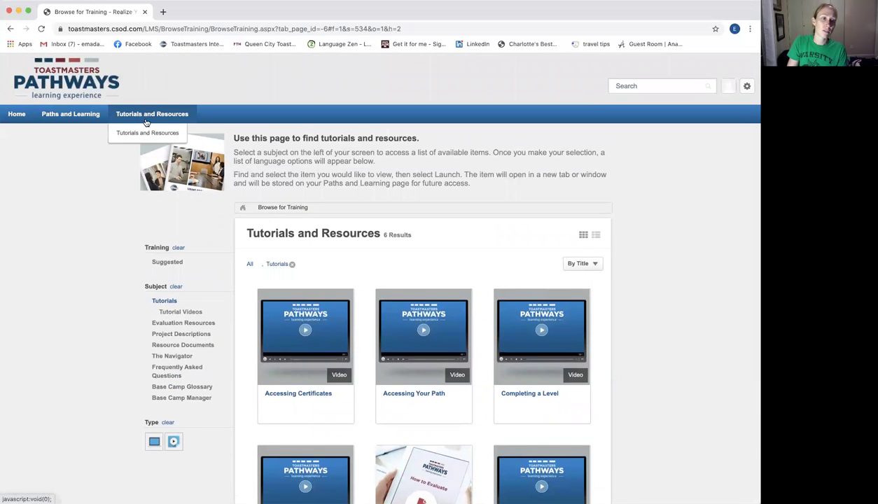
pyautogui.moveTo(14, 117)
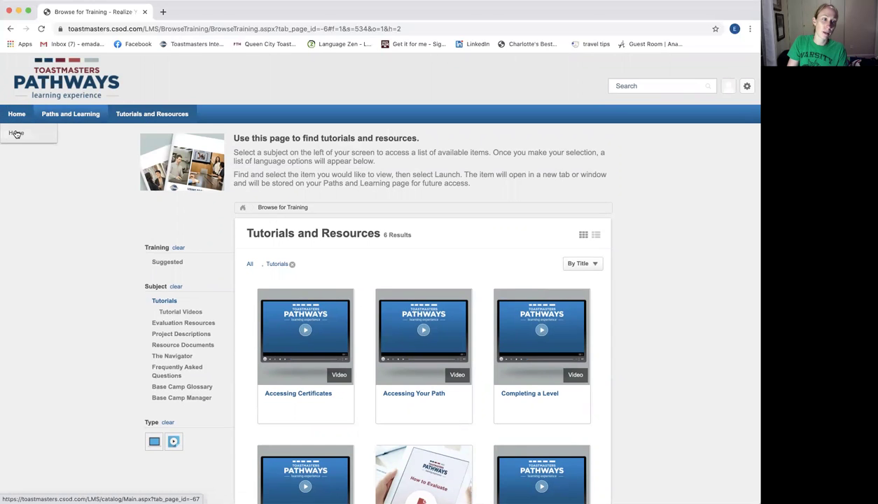
pyautogui.click(16, 134)
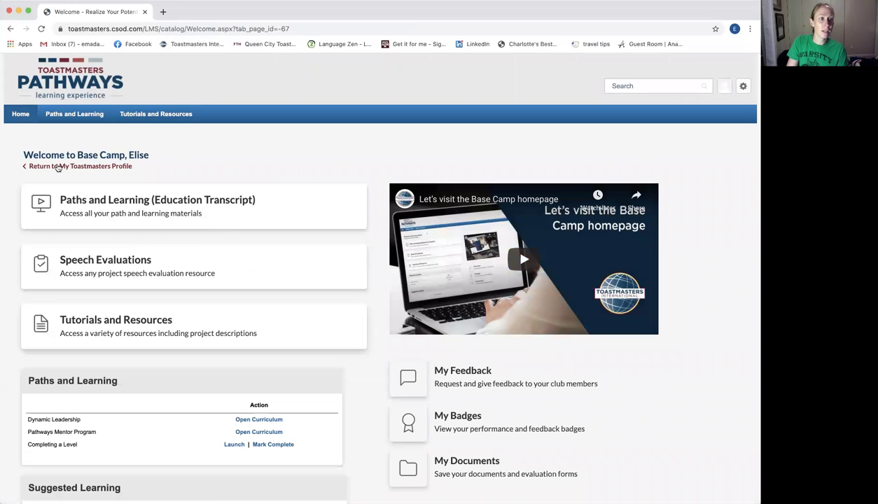
pyautogui.moveTo(14, 117)
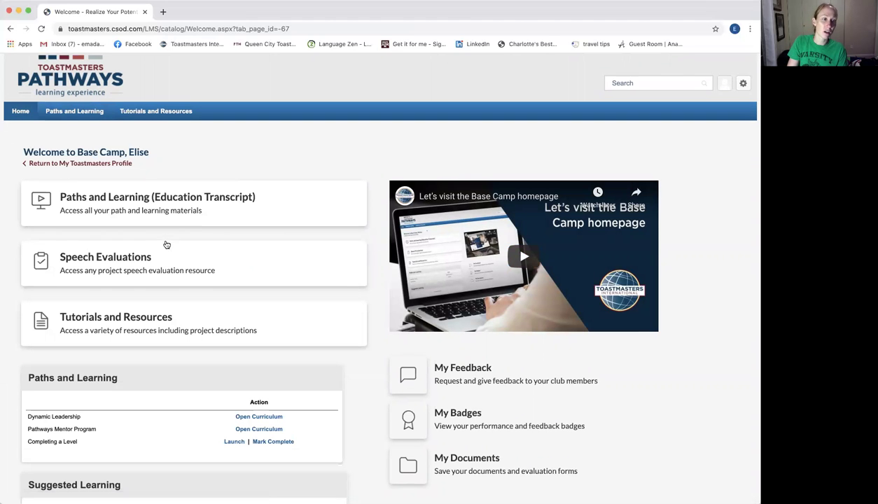
pyautogui.scroll(-1, 166, 244)
pyautogui.scroll(-1, 167, 244)
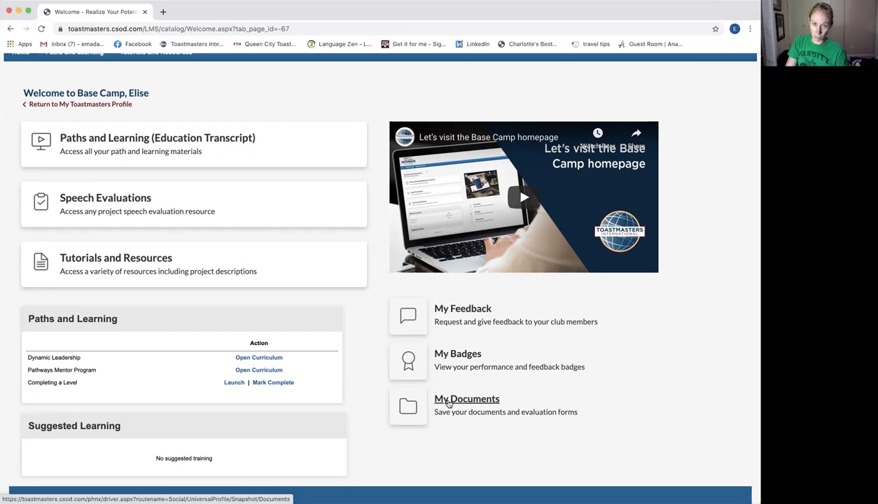
pyautogui.scroll(2, 469, 386)
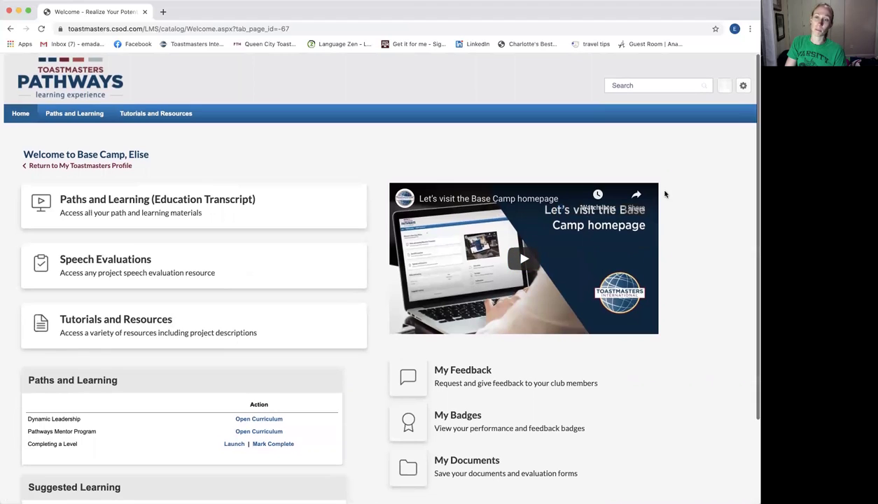
# Step: Open the My Account preferences and review the settings and dates listed for each meeting role
pyautogui.click(743, 86)
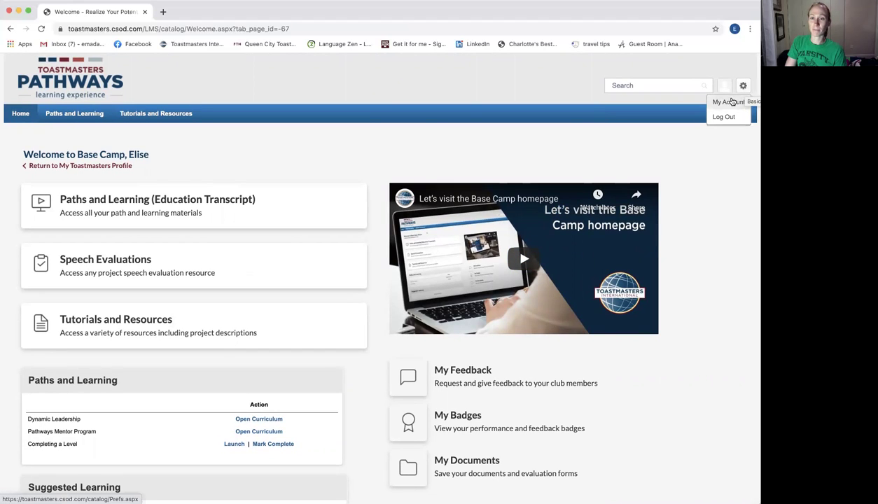
pyautogui.click(728, 103)
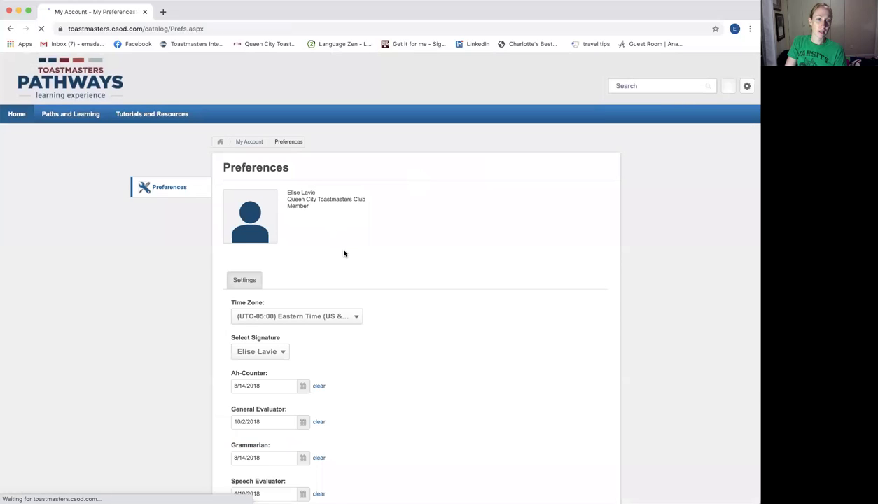
pyautogui.scroll(-1, 346, 254)
pyautogui.scroll(-4, 345, 254)
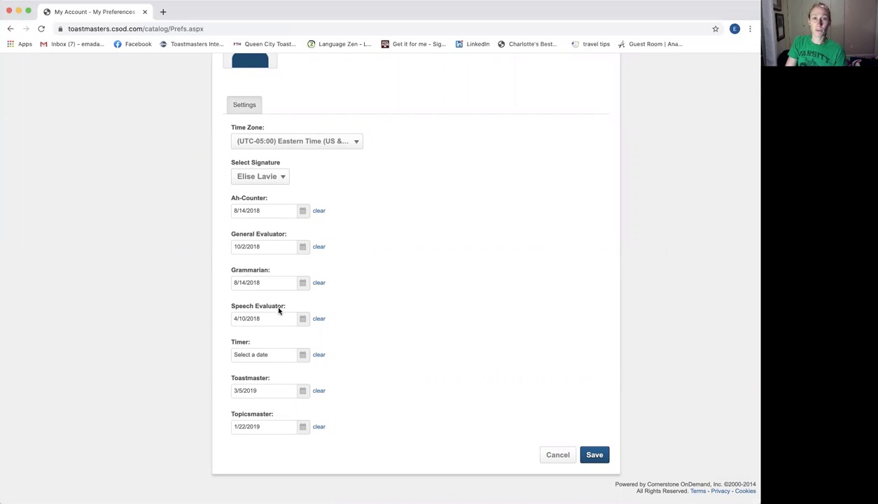
pyautogui.scroll(1, 248, 356)
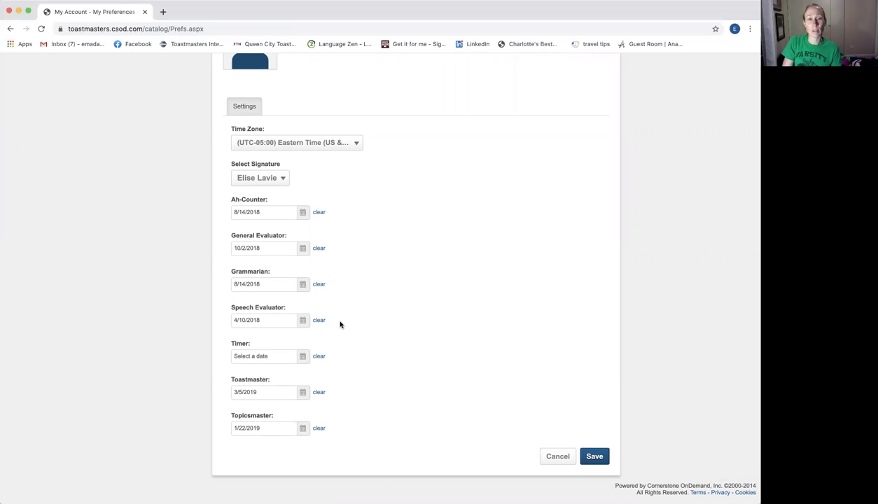
# Step: Go back from the account preferences to the Base Camp home page and view the My Feedback, My Badges and My Documents options
pyautogui.scroll(4, 340, 324)
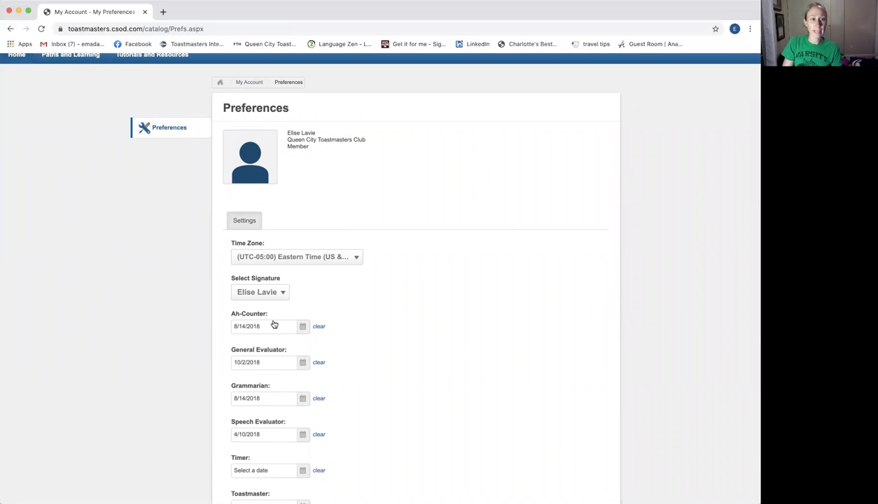
pyautogui.scroll(2, 273, 324)
pyautogui.moveTo(24, 112)
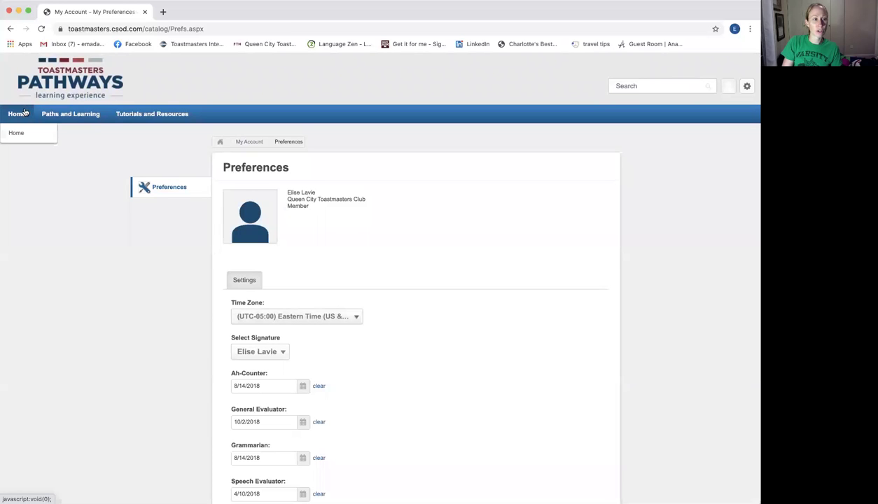
pyautogui.click(22, 134)
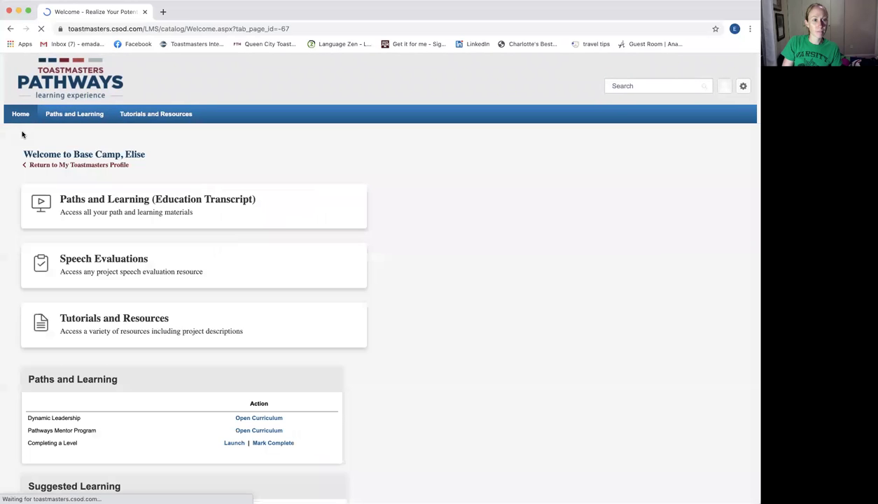
pyautogui.scroll(-3, 409, 324)
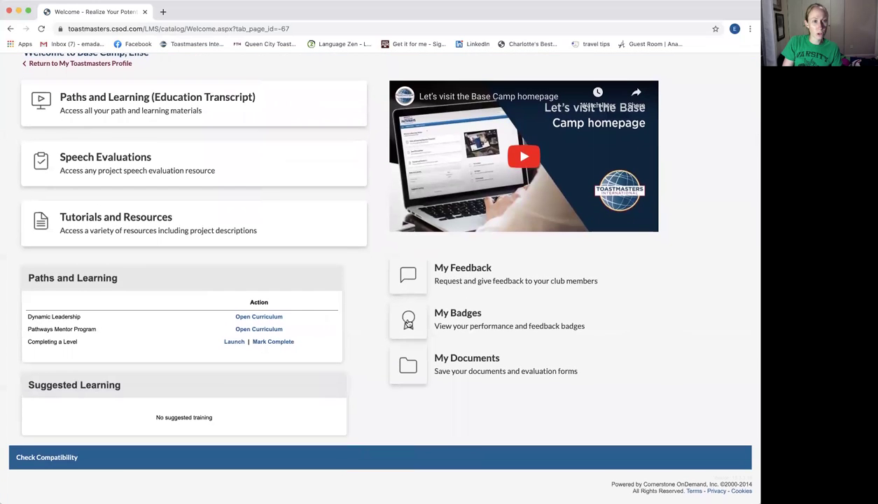
# Step: Open My Documents from the Base Camp home page and view the evaluation files stored in the Level 2 folder
pyautogui.click(457, 360)
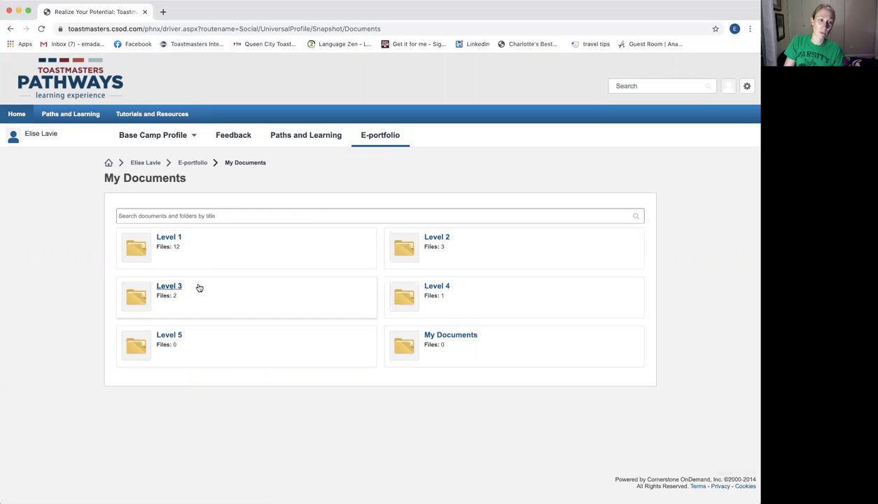
pyautogui.click(441, 238)
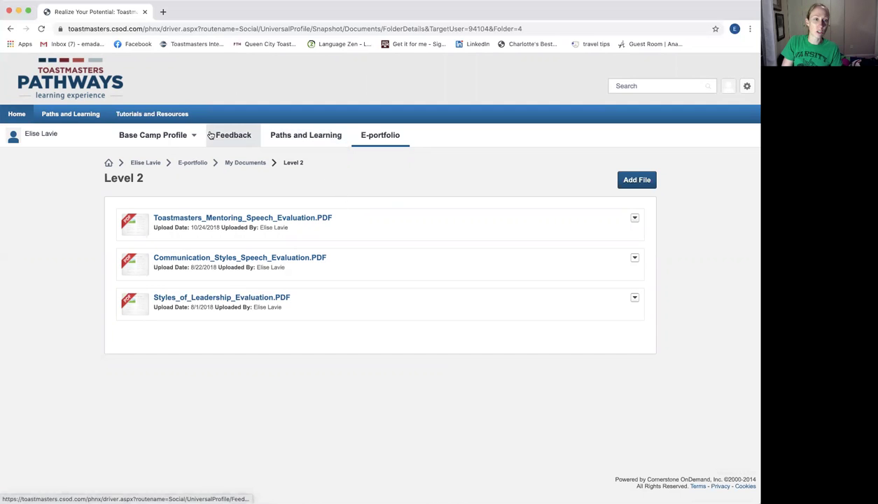
pyautogui.moveTo(199, 134)
pyautogui.moveTo(17, 113)
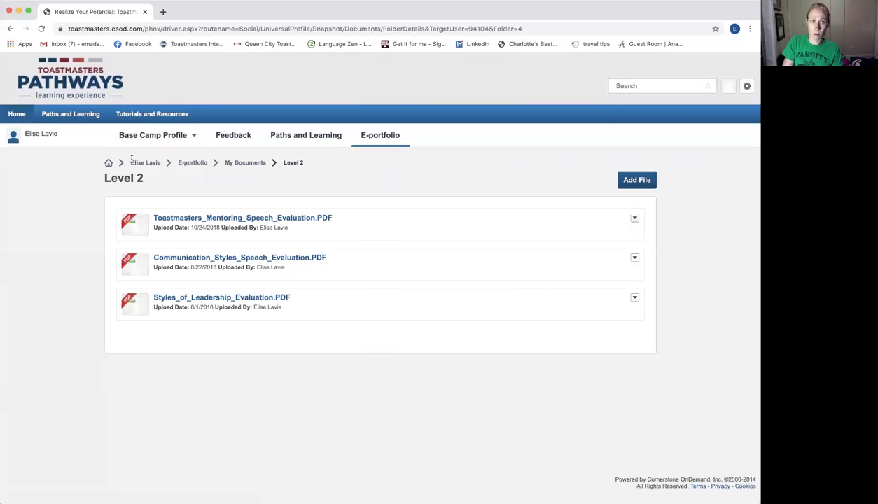
# Step: Go to toastmasters.org and open The Navigator from the Pathways section
pyautogui.click(119, 29)
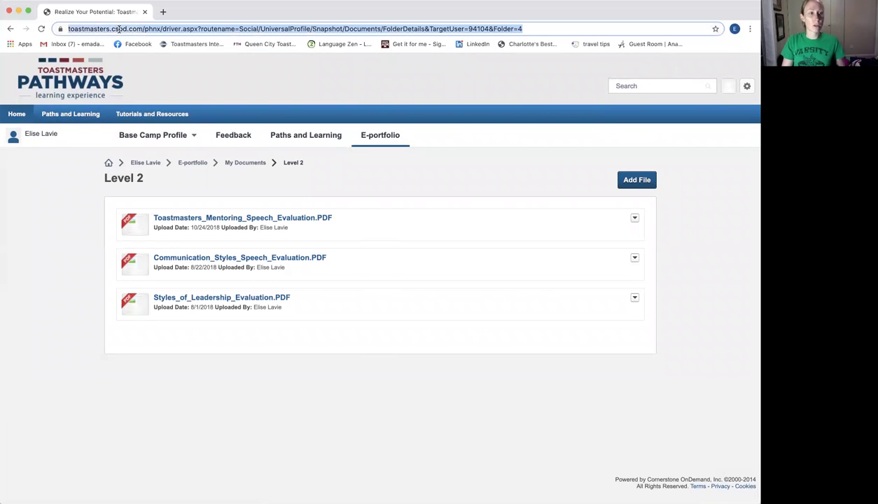
pyautogui.write('toastmasters.org')
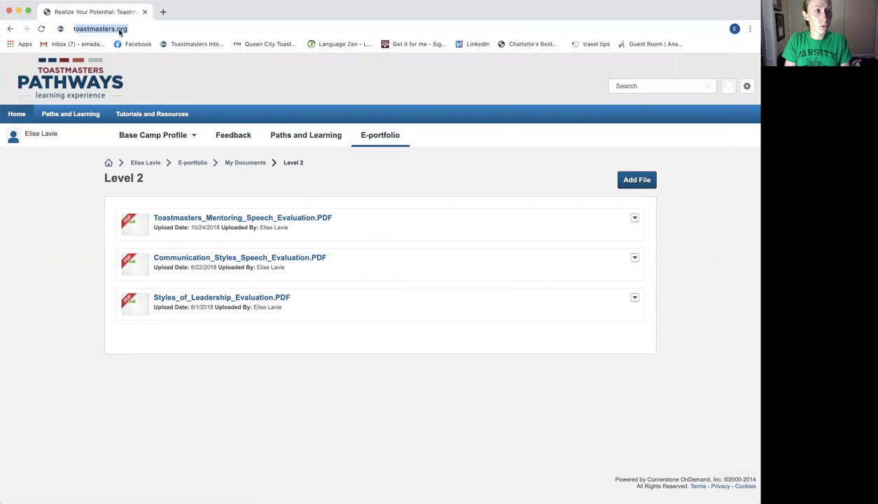
pyautogui.press('Return')
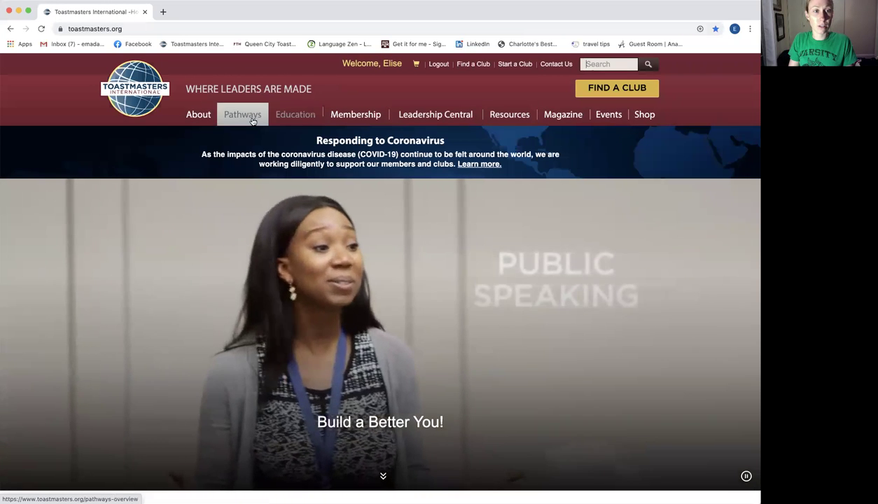
pyautogui.moveTo(251, 119)
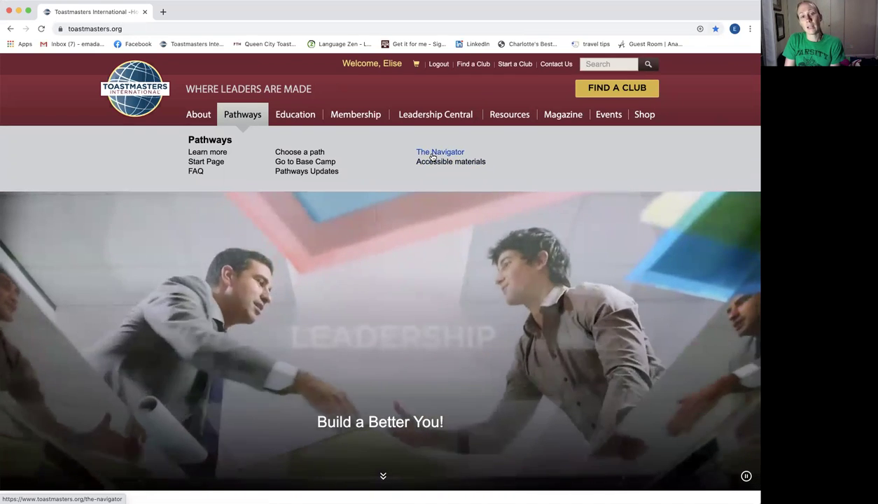
pyautogui.click(433, 157)
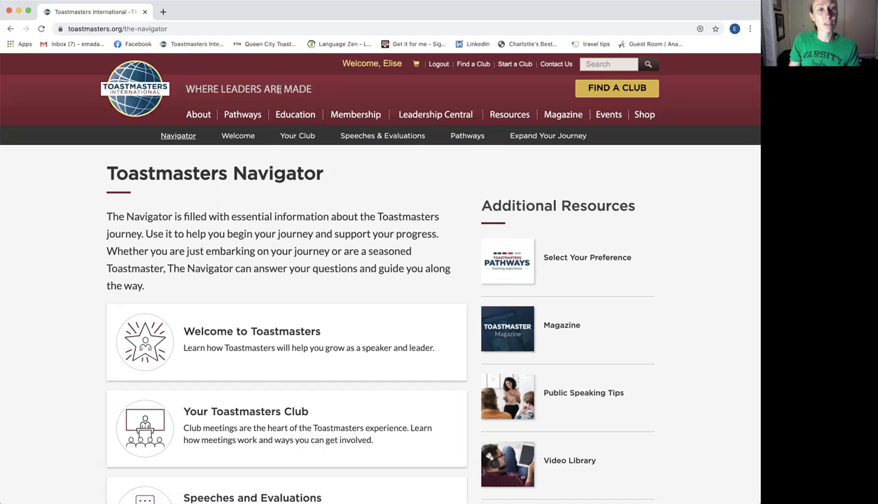
# Step: Go to the District 37 Toastmasters website at d37toastmasters.org
pyautogui.click(184, 28)
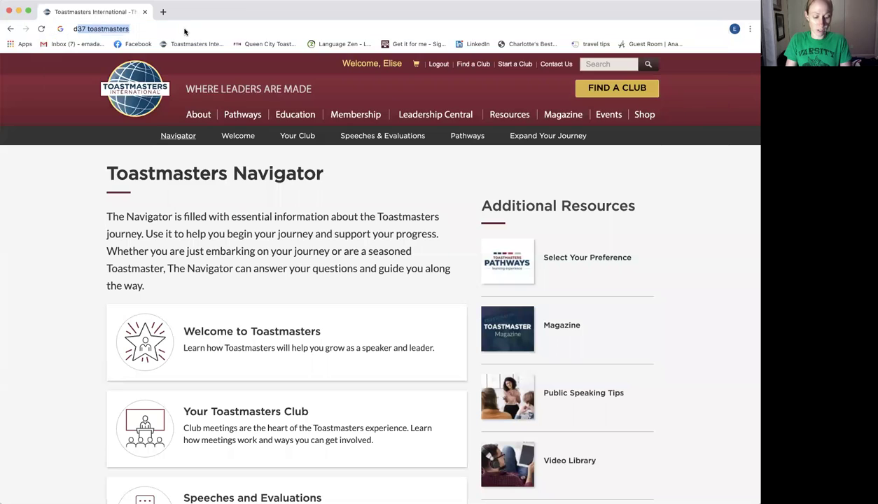
pyautogui.write('d37')
pyautogui.press('Return')
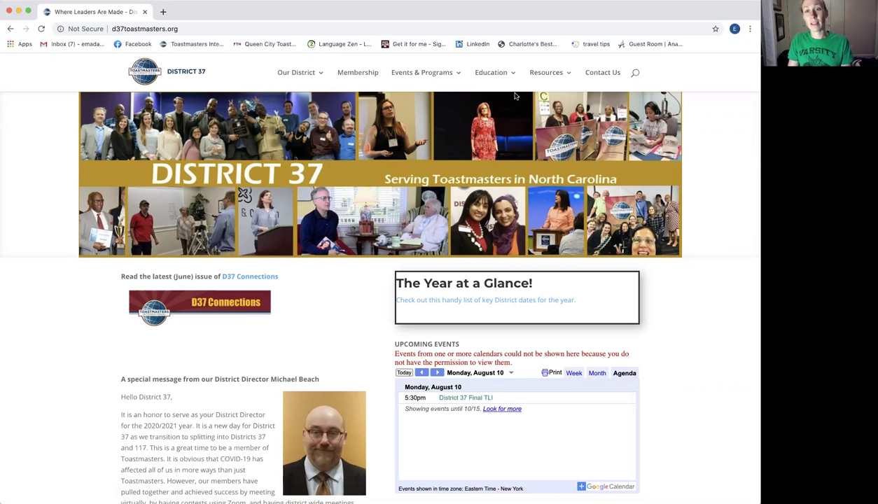
# Step: Open the district's Pathways Resources page and look over the orientation materials, Base Camp tutorials and program details
pyautogui.click(564, 77)
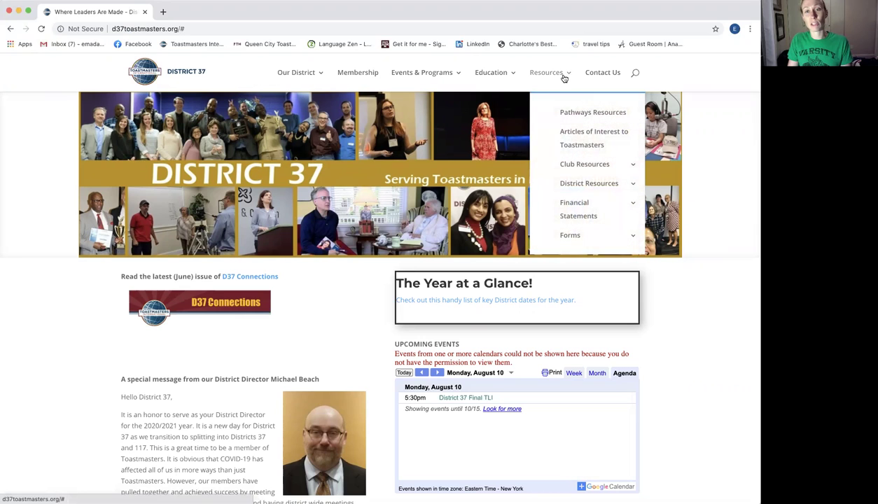
pyautogui.click(581, 114)
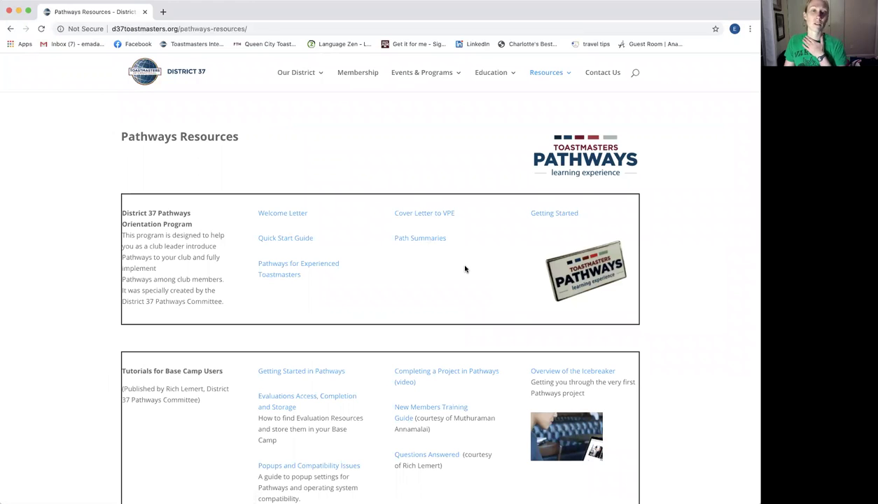
pyautogui.scroll(-2, 468, 296)
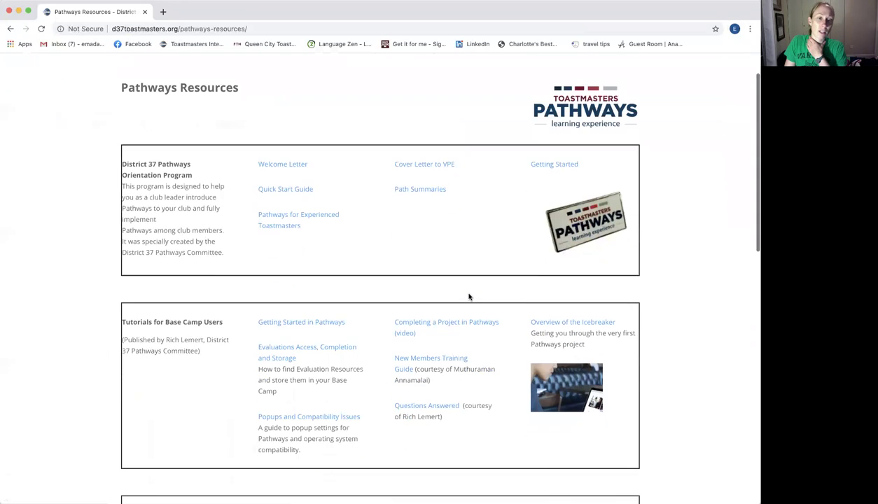
pyautogui.scroll(-3, 469, 296)
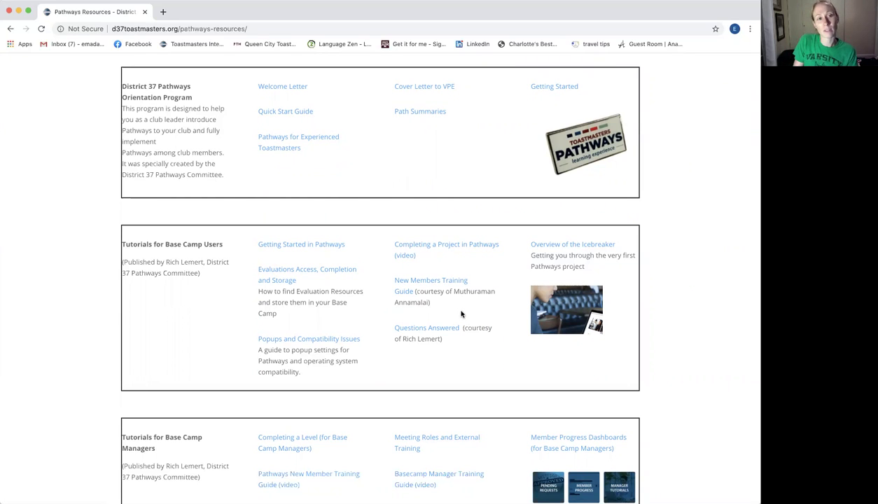
pyautogui.scroll(-1, 449, 314)
pyautogui.scroll(-2, 448, 313)
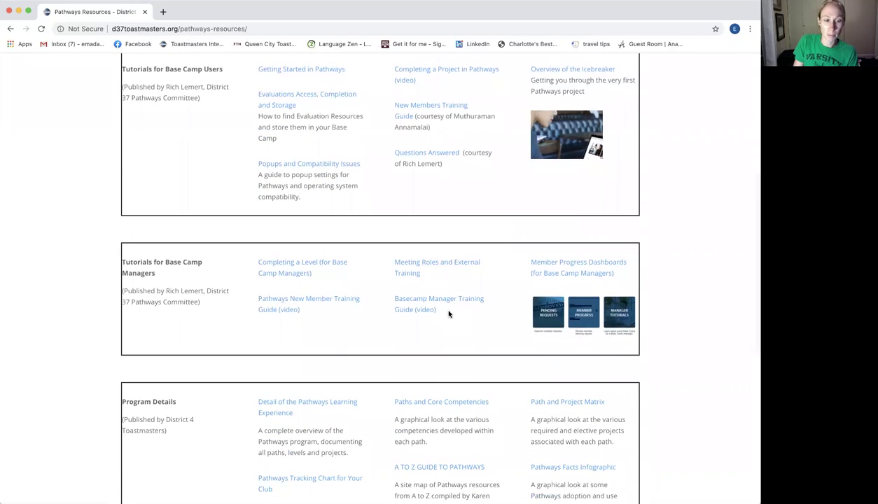
pyautogui.scroll(5, 449, 313)
# Step: View the District Calendar under Events & Programs and return to the District 37 home page
pyautogui.moveTo(433, 77)
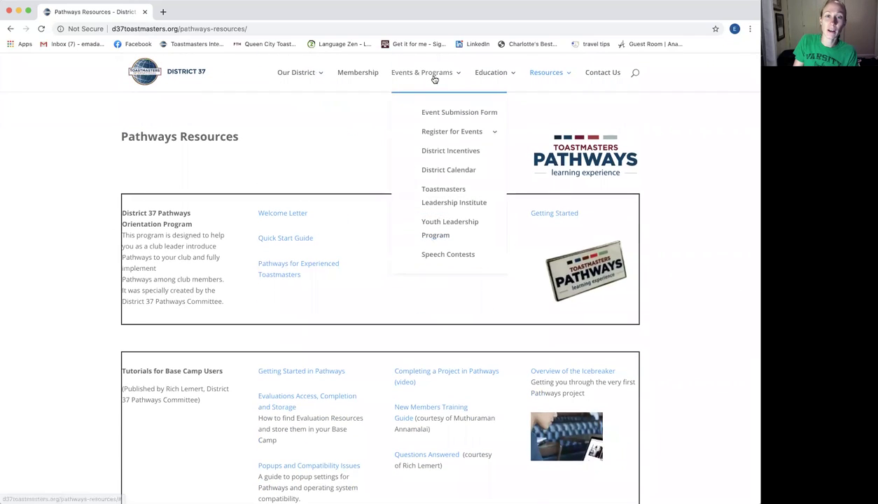
pyautogui.click(444, 171)
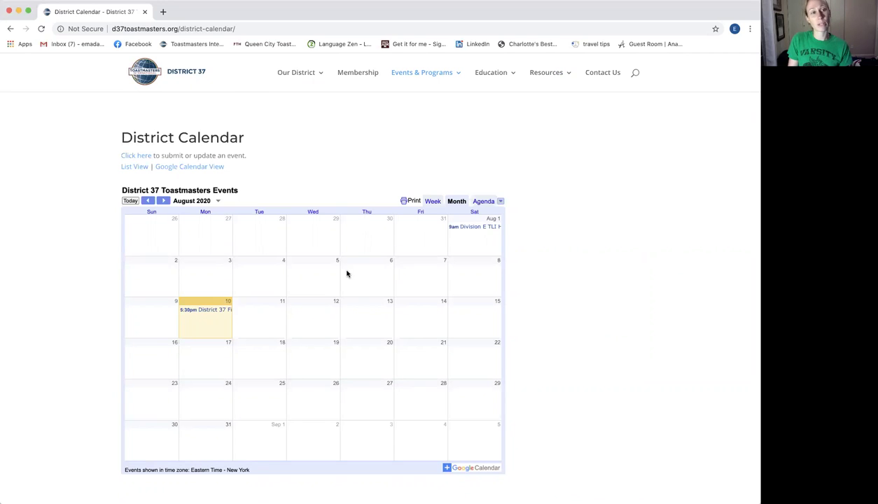
pyautogui.click(186, 73)
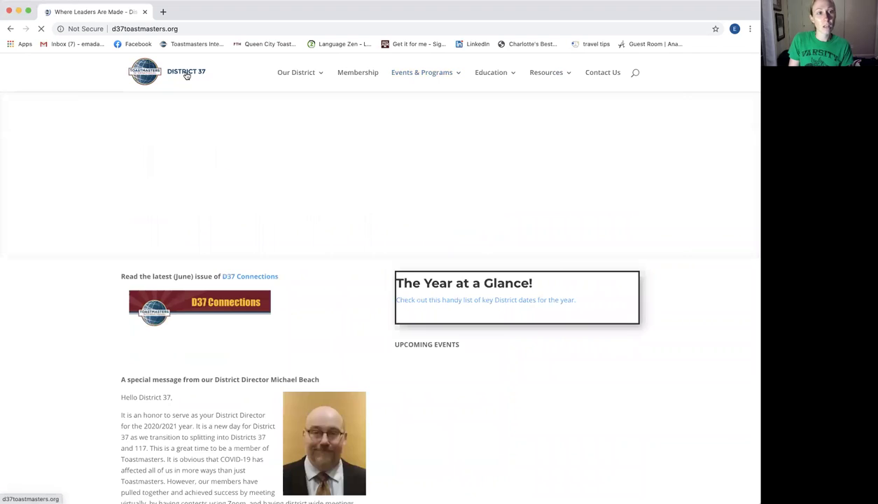